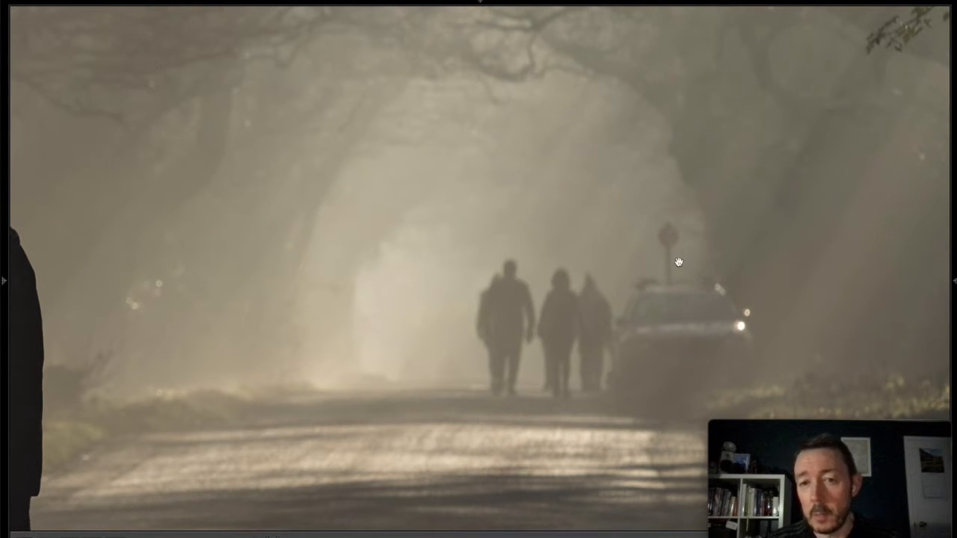
- Crop the photo to a 1 x 1 square, positioning the frame around the two walkers, their dog and the distant group
click(570, 269)
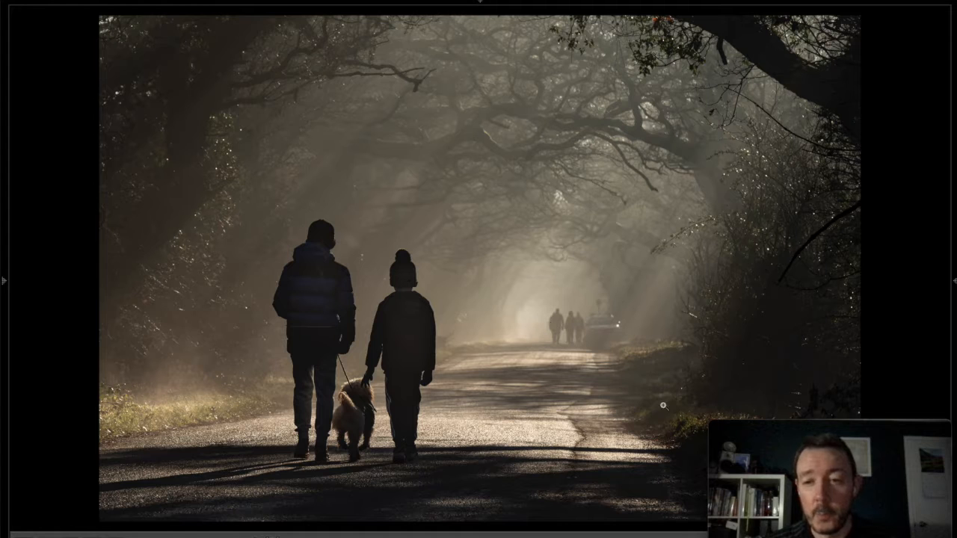
key(shift+Tab)
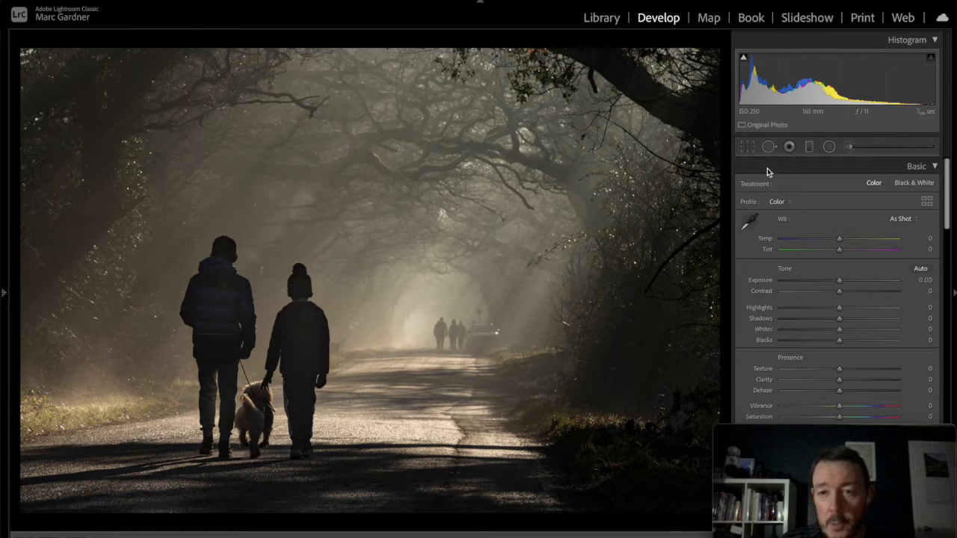
click(748, 147)
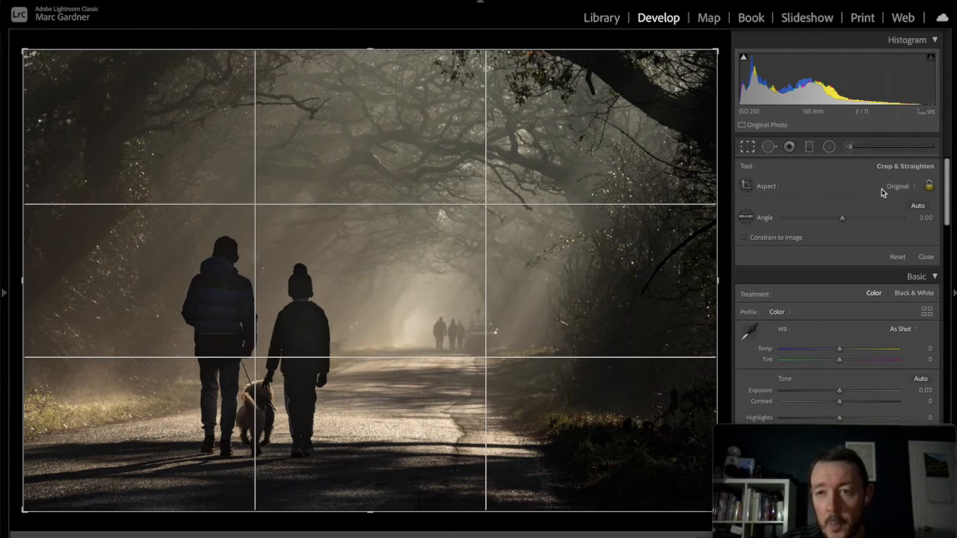
click(894, 187)
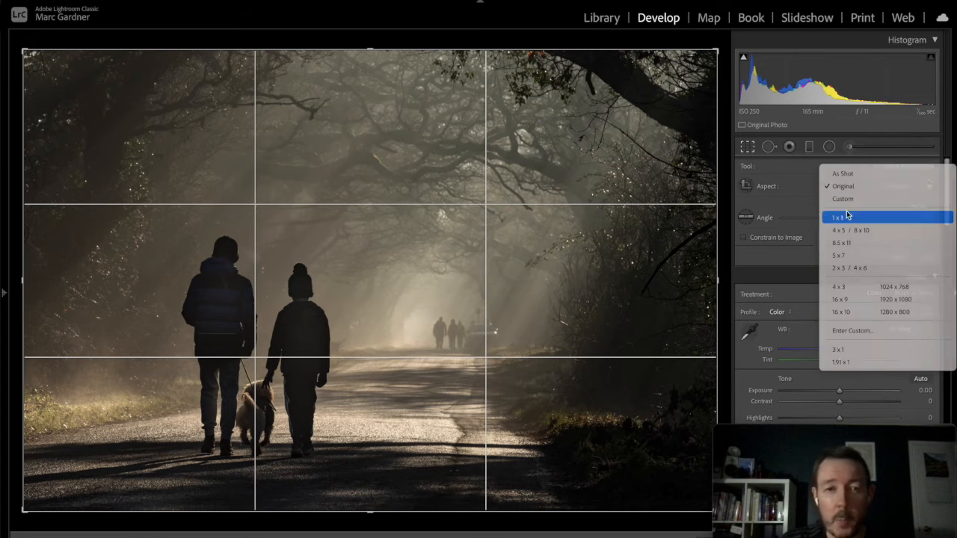
click(858, 217)
drag(460, 219, 483, 222)
key(Return)
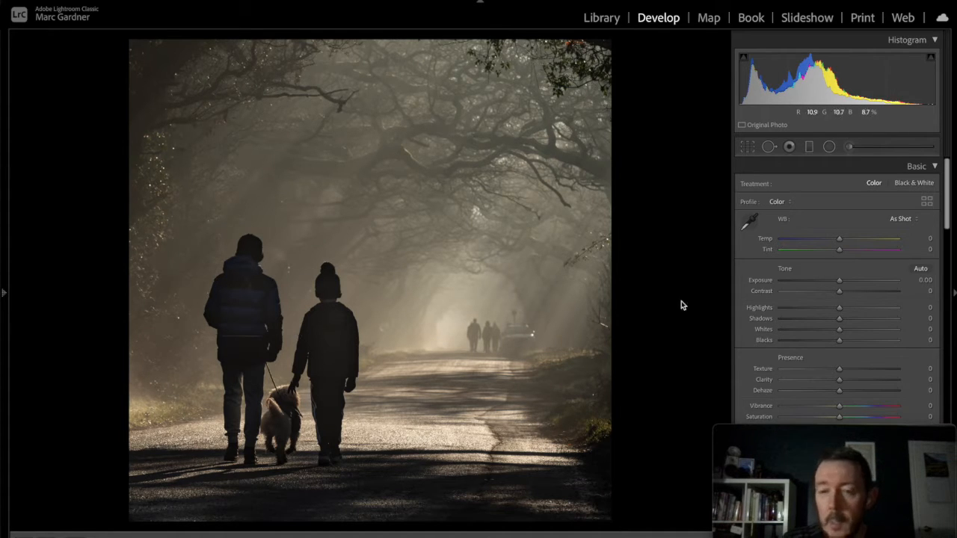
- Lower the Blacks to -15 and check the photo for shadow clipping
drag(838, 342, 828, 344)
mouse_move(743, 58)
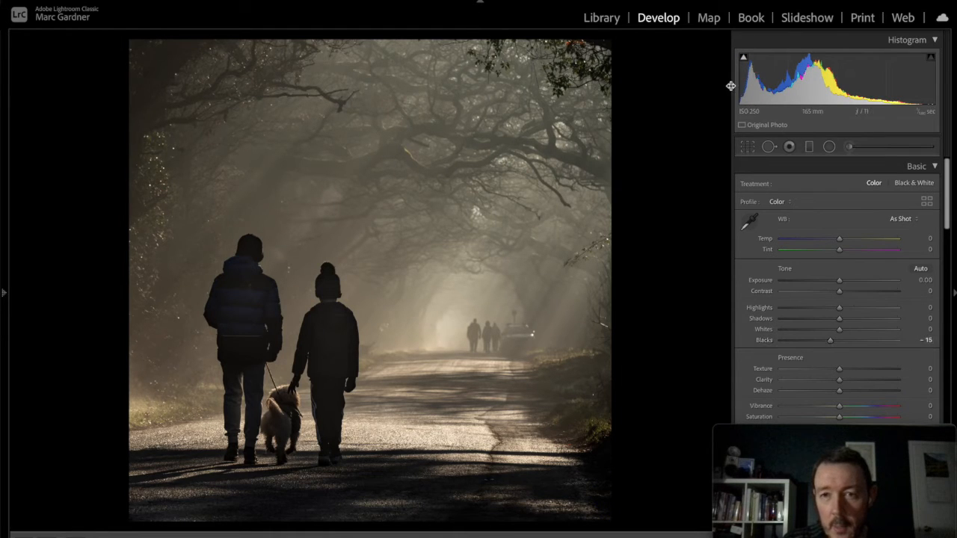
click(745, 59)
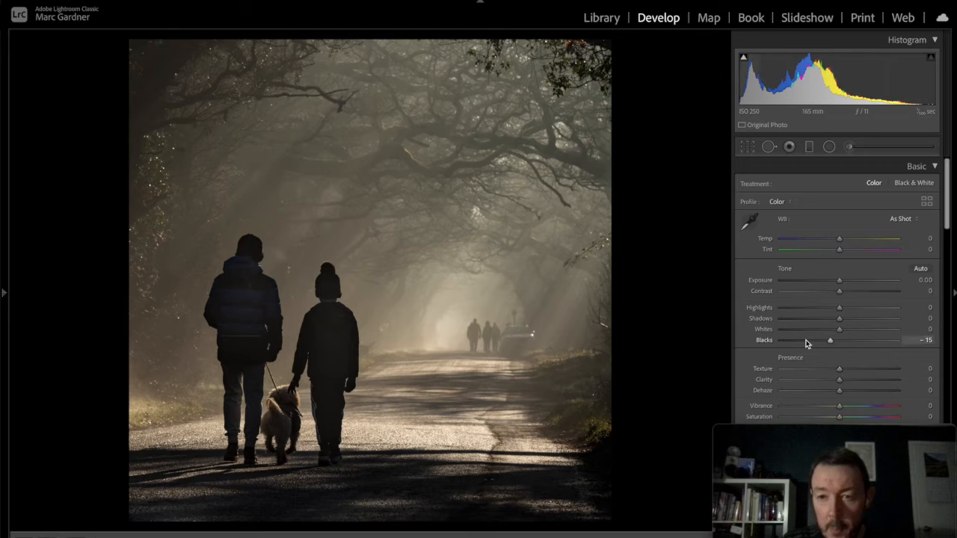
- Set Clarity to +10, Dehaze to +29 and Saturation to -12
scroll(811, 346, down, 2)
drag(840, 366, 845, 366)
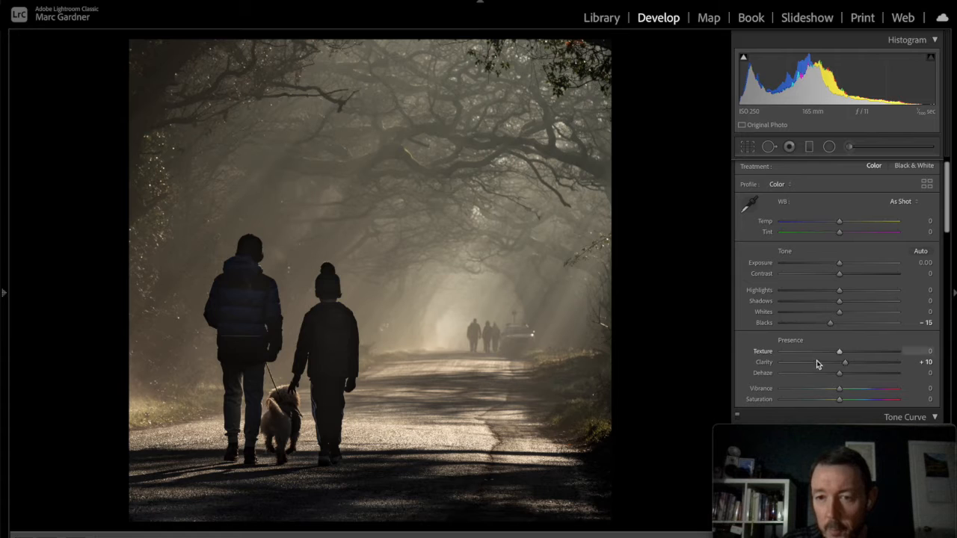
drag(838, 376, 880, 380)
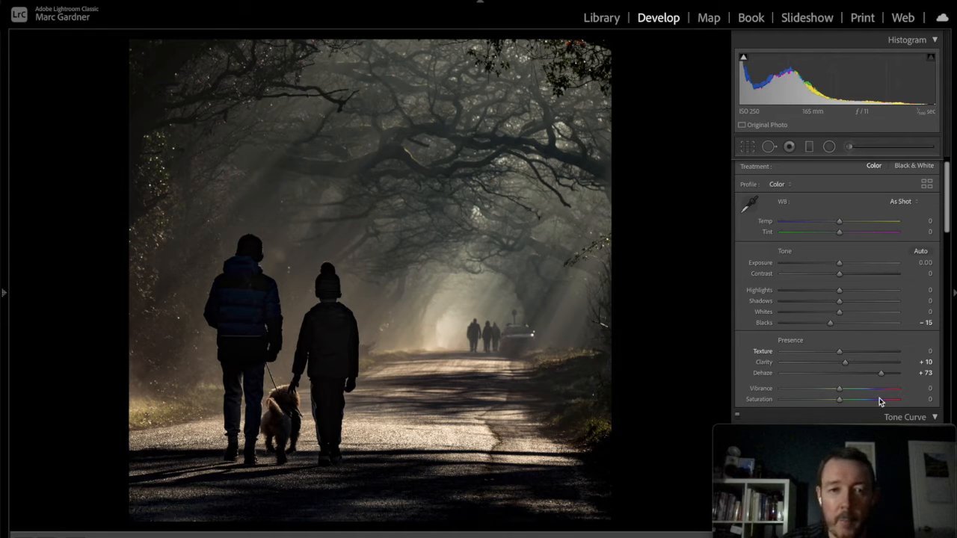
drag(879, 375, 856, 380)
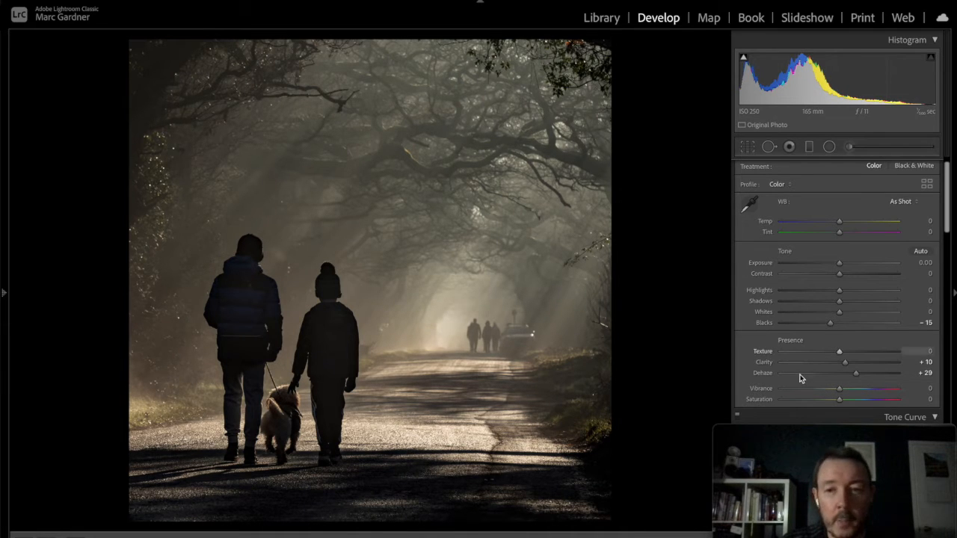
drag(841, 402, 834, 404)
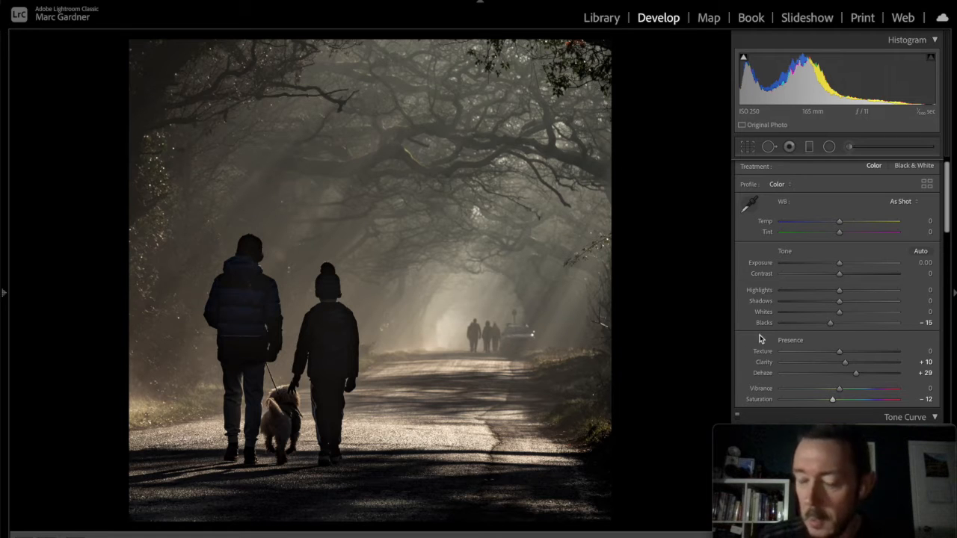
- Set the sharpening amount to 48 and inspect the foreground walkers and surrounding detail up close
scroll(827, 394, down, 2)
scroll(827, 389, down, 6)
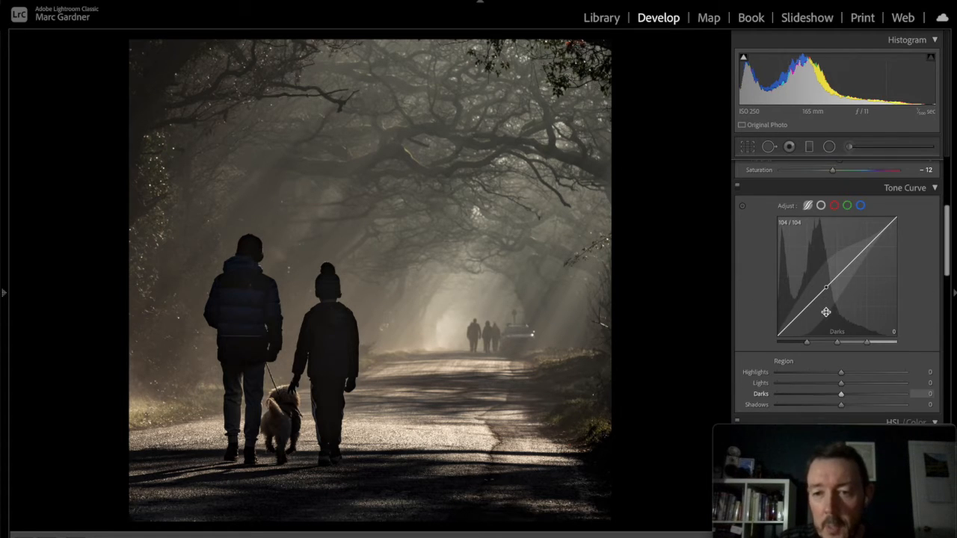
scroll(825, 312, down, 10)
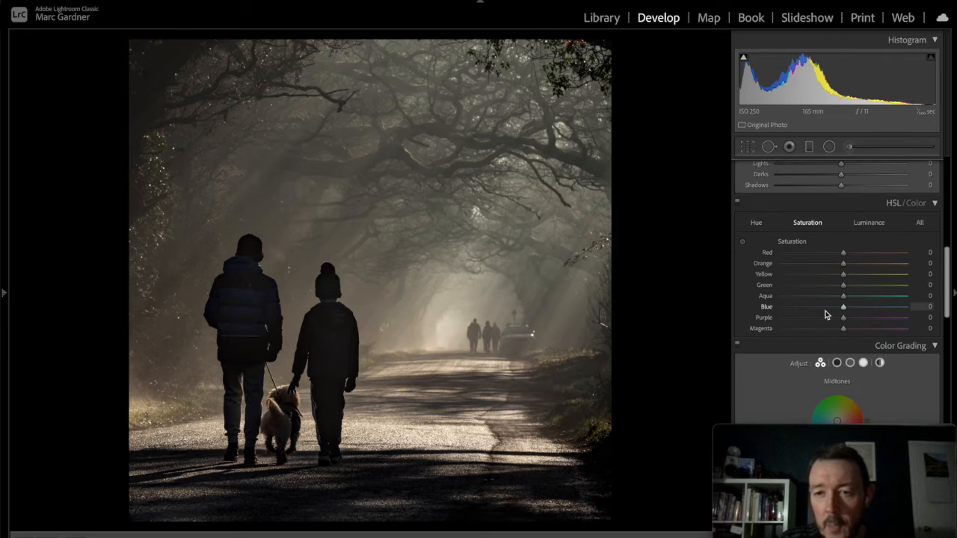
scroll(826, 314, down, 10)
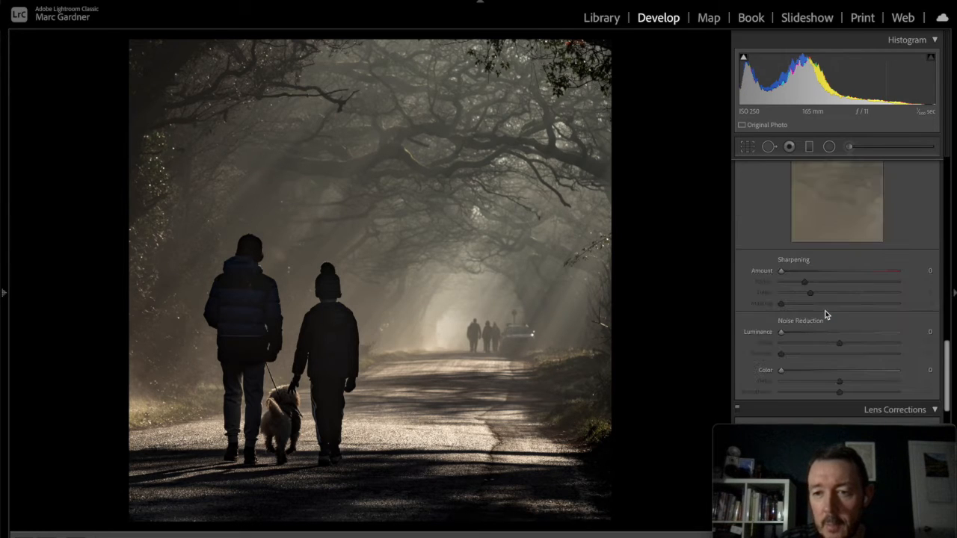
drag(782, 271, 821, 279)
click(329, 276)
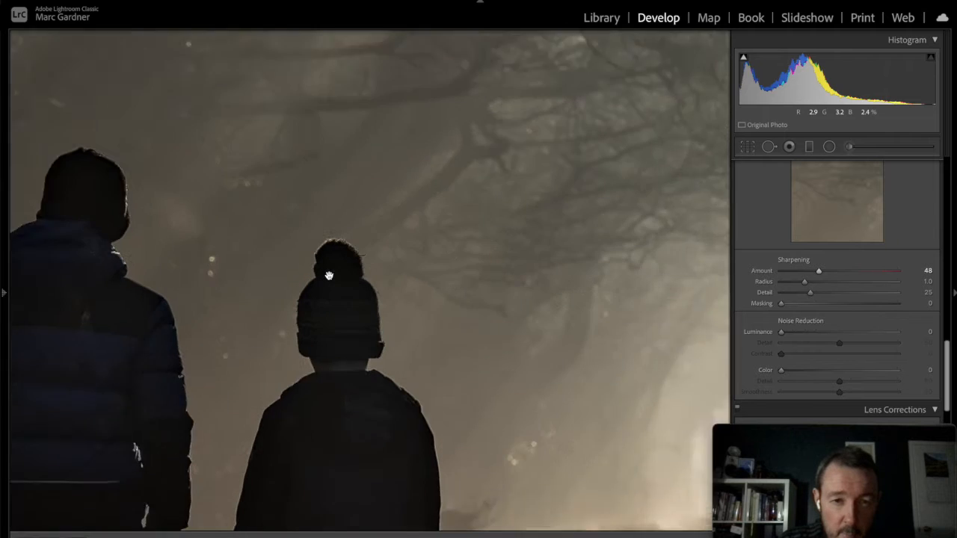
drag(258, 243, 439, 186)
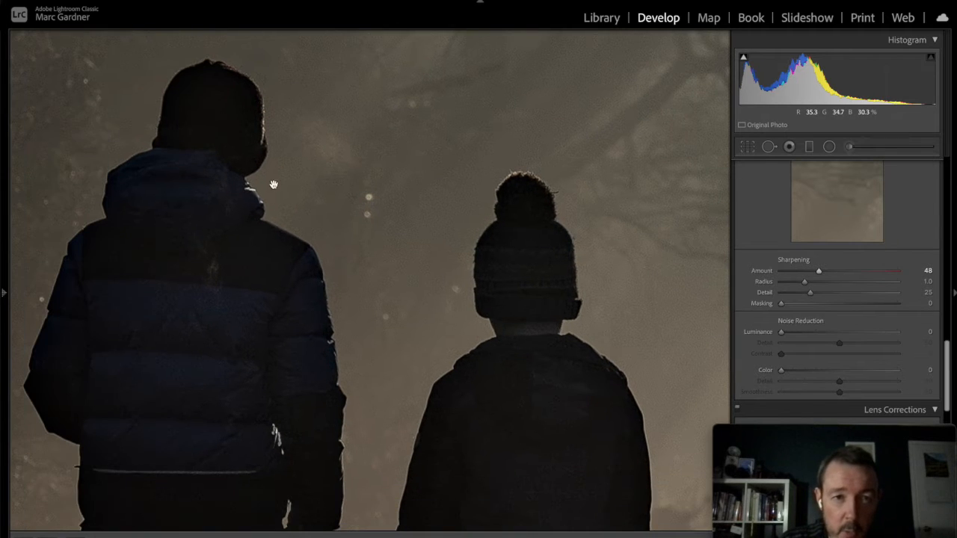
drag(177, 303, 239, 205)
drag(452, 262, 398, 489)
drag(484, 347, 233, 478)
click(546, 295)
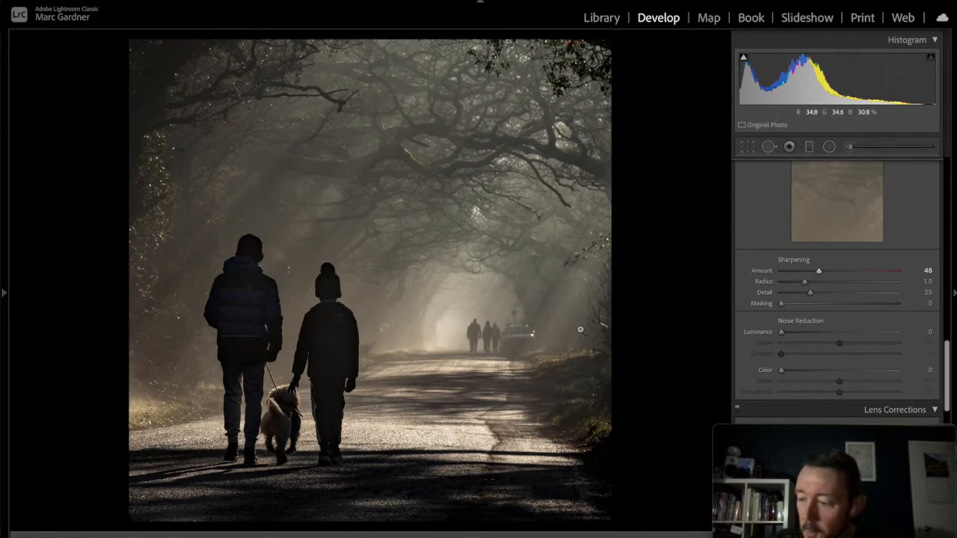
- Enable chromatic aberration removal and lens profile corrections, using Nikon as the lens make
scroll(846, 364, down, 5)
click(820, 271)
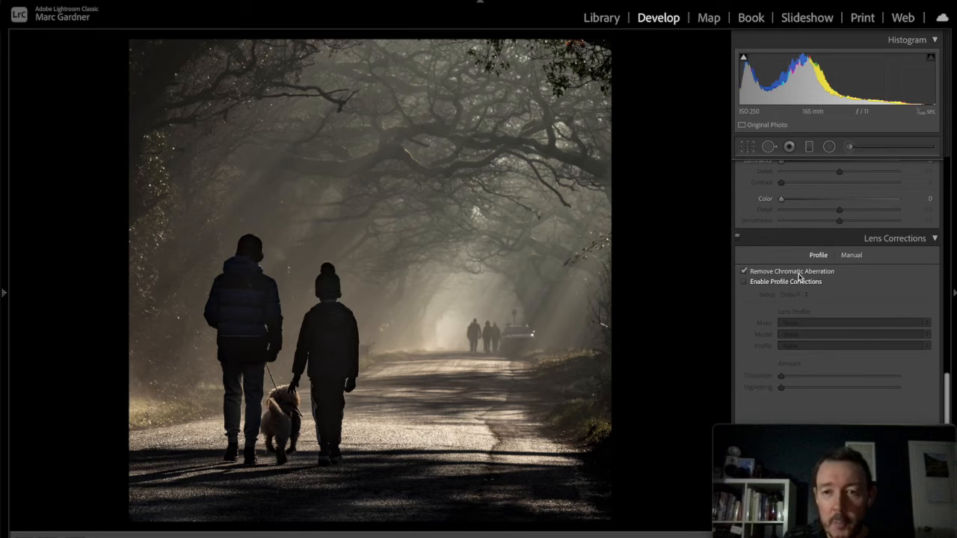
click(794, 281)
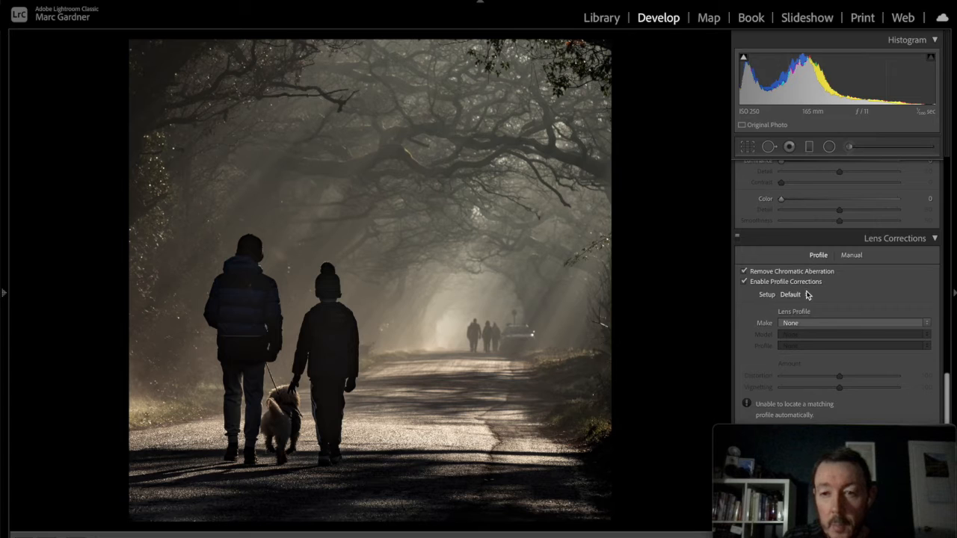
click(818, 323)
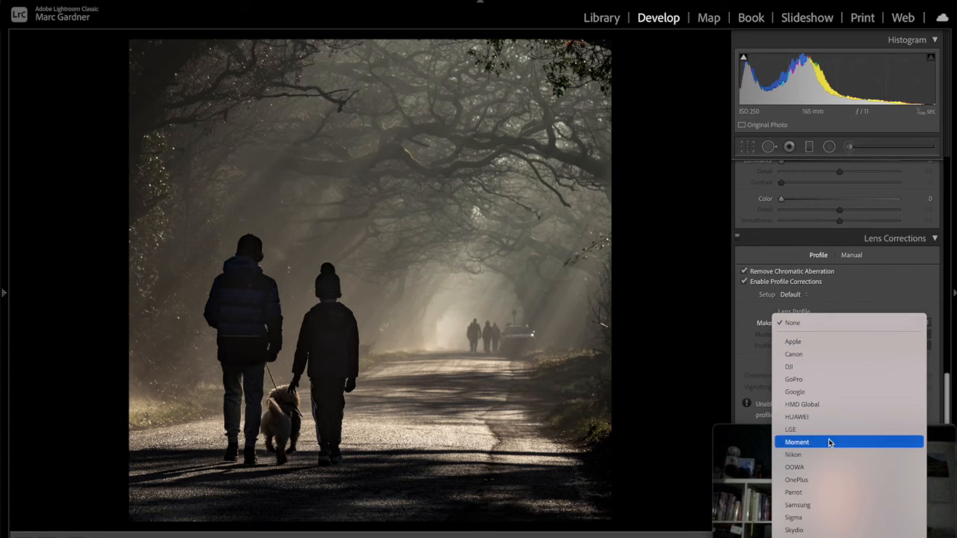
click(827, 454)
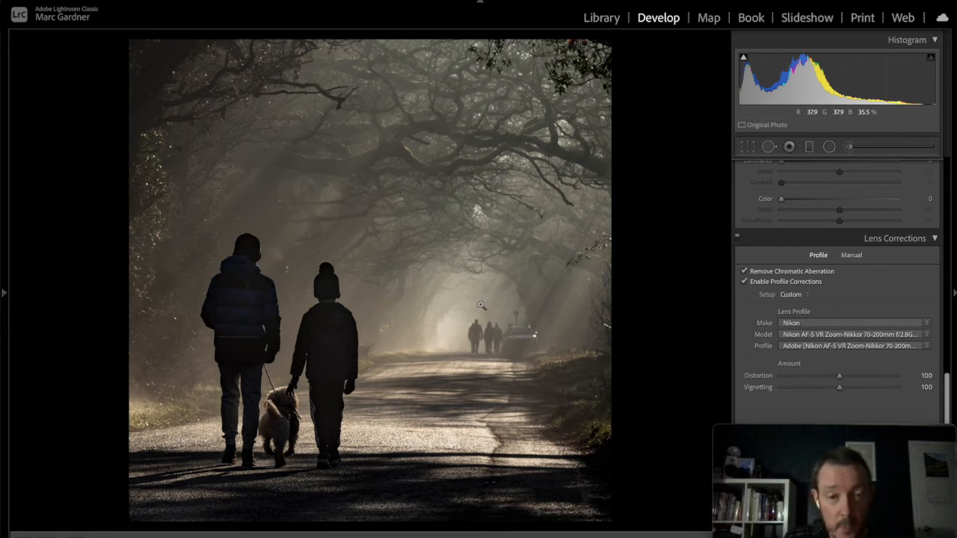
- Switch to Color Efex Pro 4 and apply the custom recipe TestRec to the photo, accepting the replacement of current filters
mouse_move(771, 479)
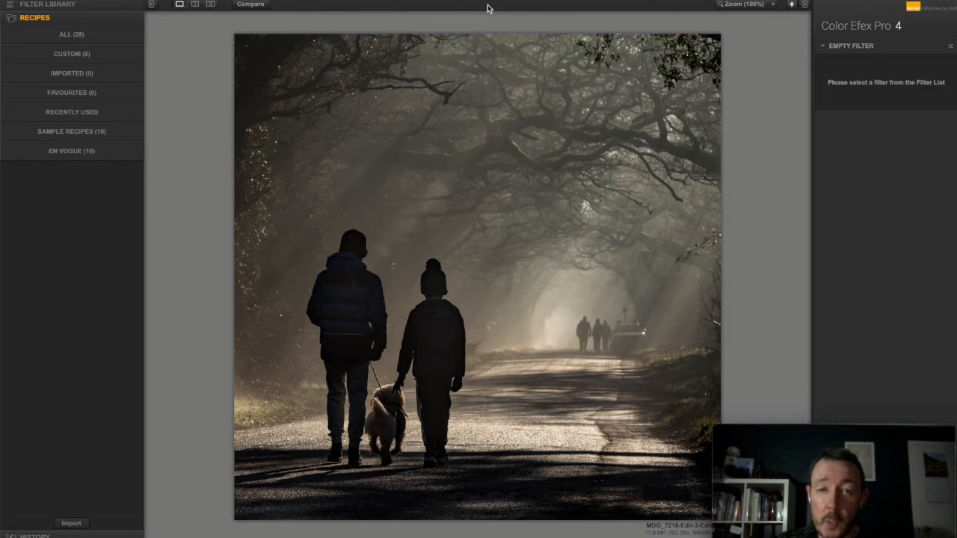
click(16, 6)
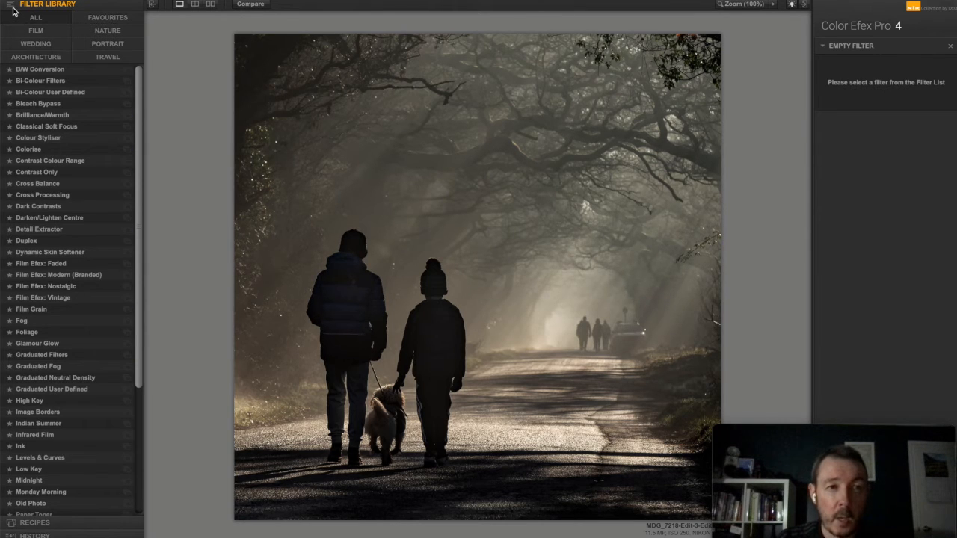
click(42, 522)
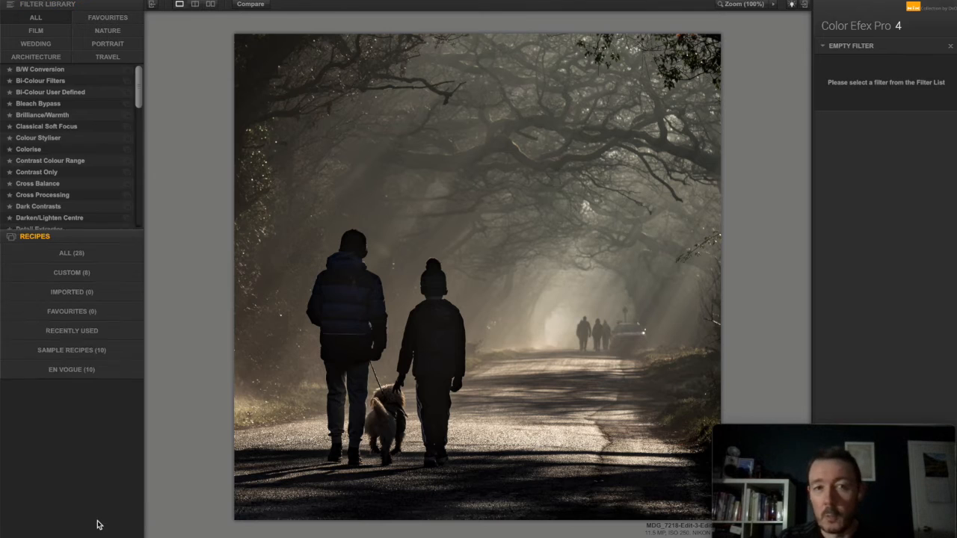
click(94, 53)
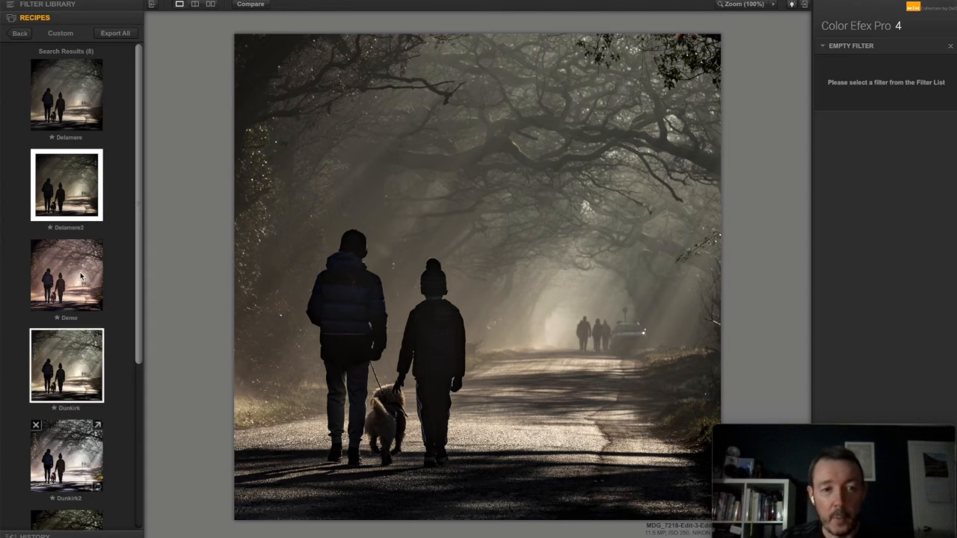
scroll(92, 473, down, 5)
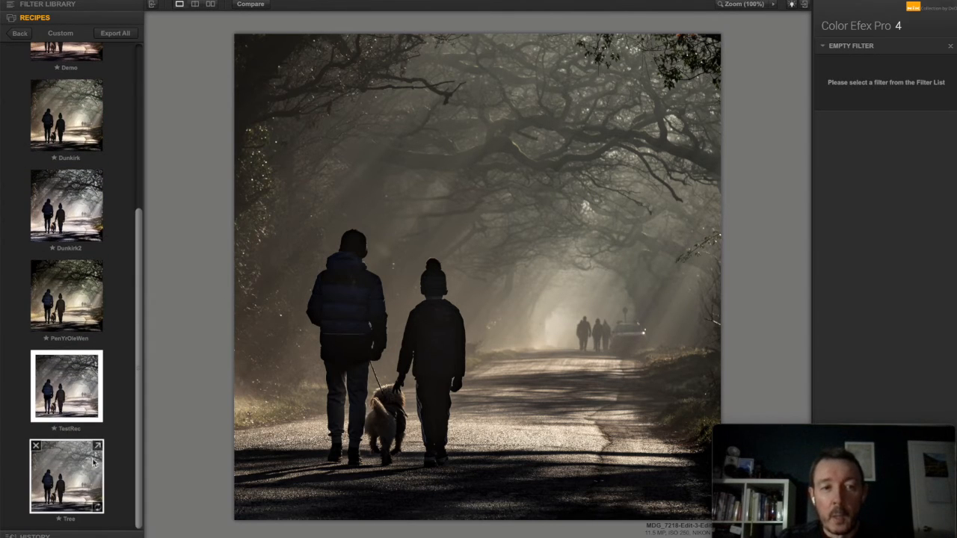
click(77, 390)
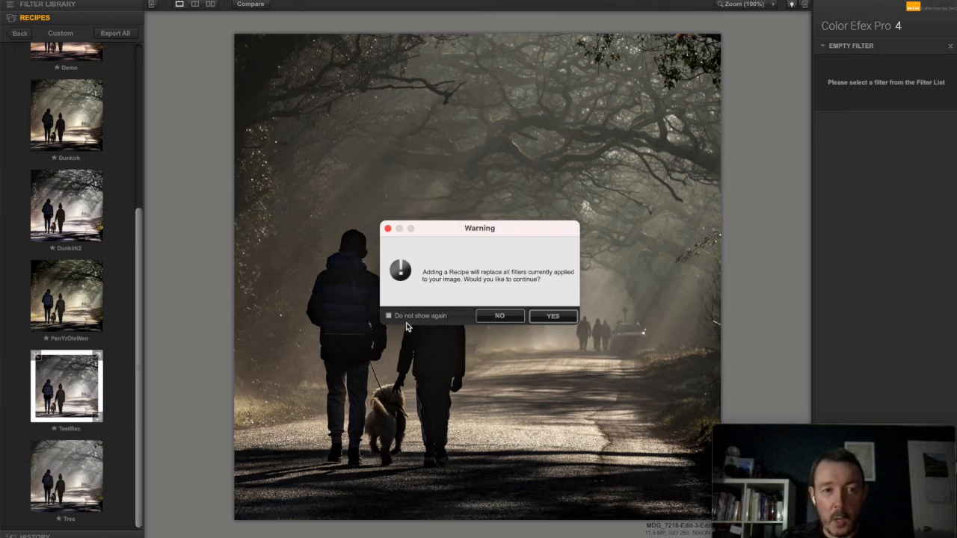
click(569, 322)
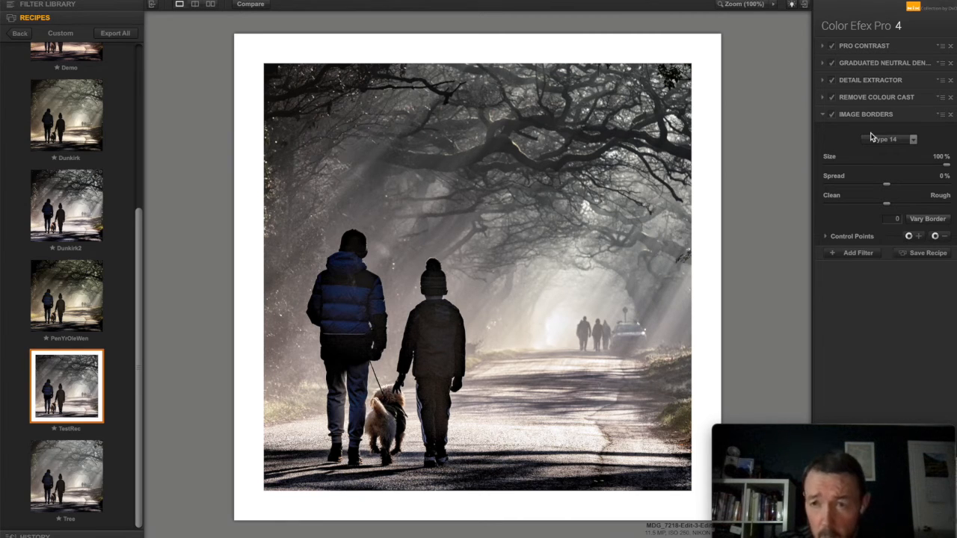
- Compare the photo with and without the Image Borders filter, and delete that filter from the applied recipe
click(832, 115)
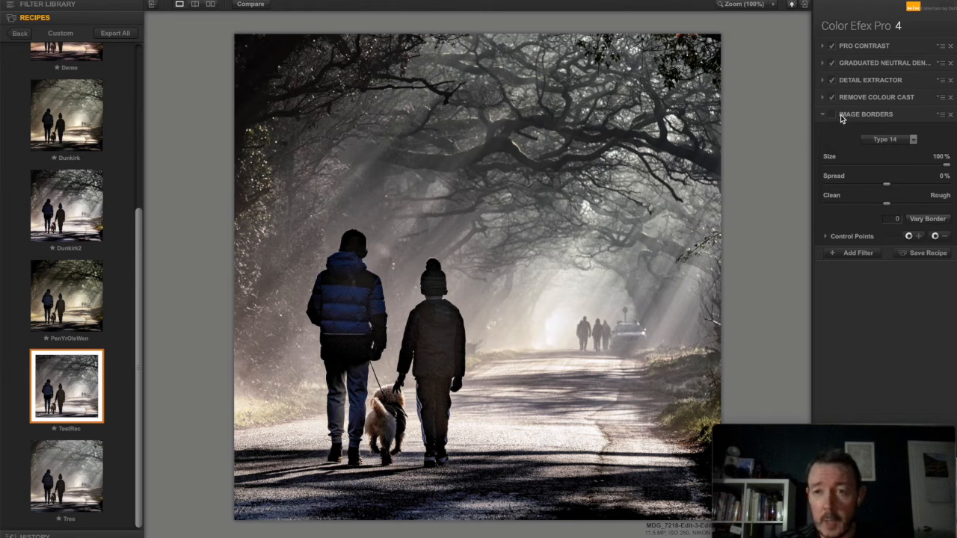
click(832, 114)
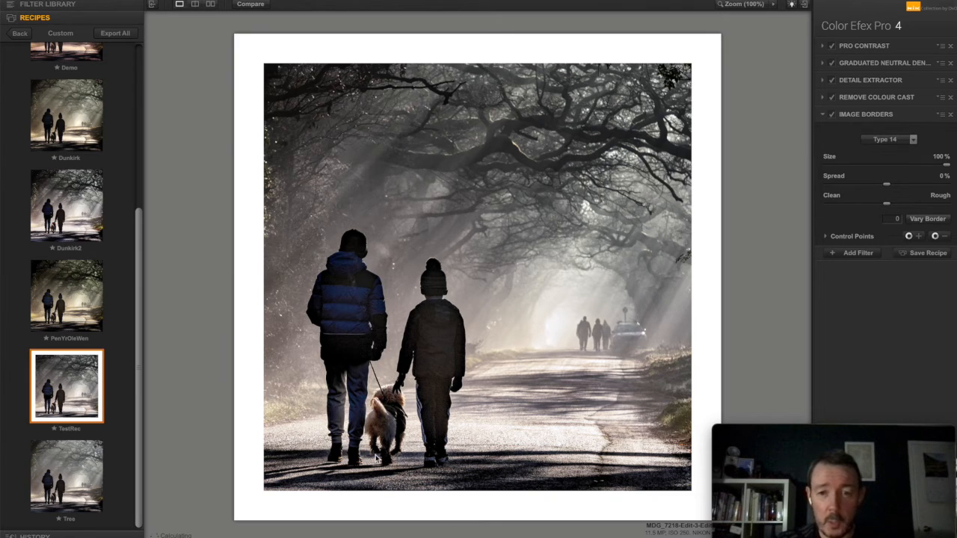
click(832, 115)
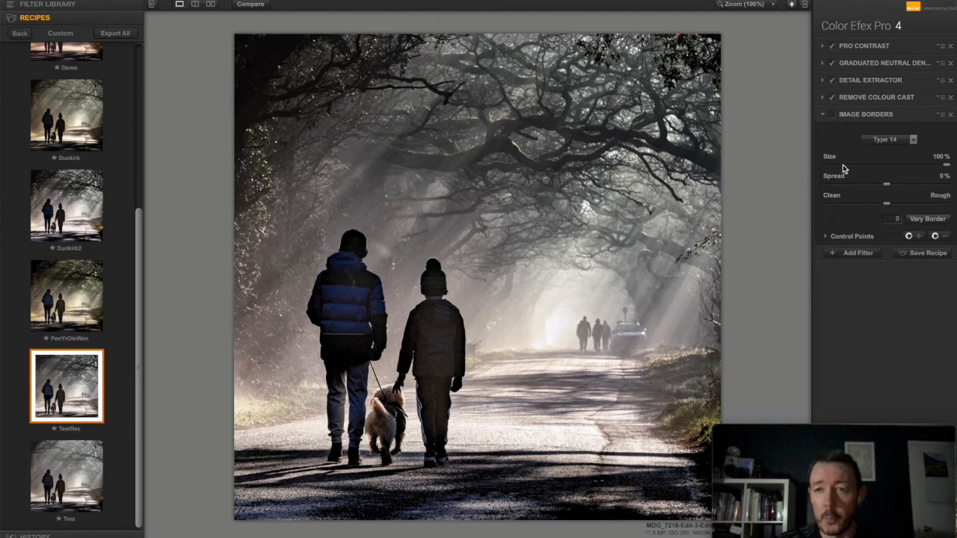
click(950, 115)
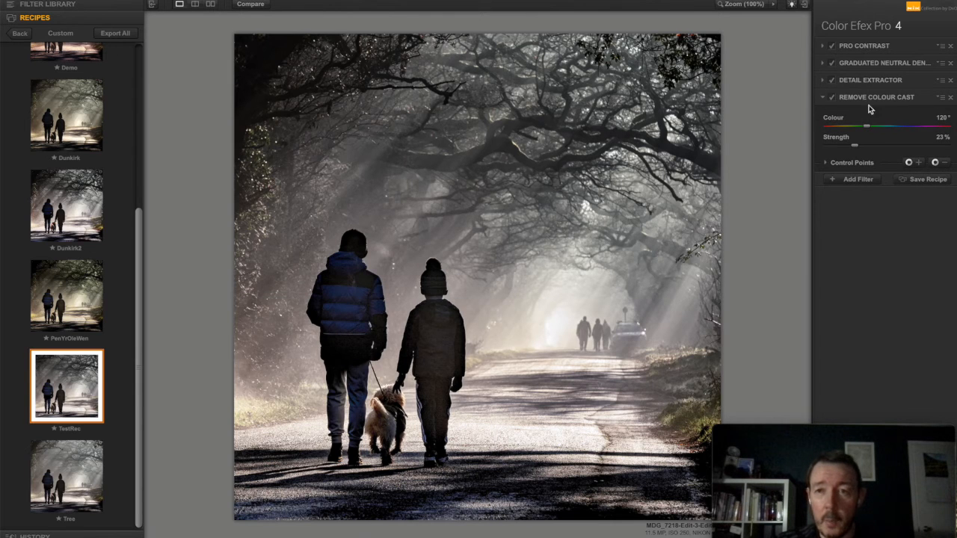
- Compare the photo without the Graduated Neutral Density filter, re-enable it, and return to Photoshop with the filters applied
click(833, 65)
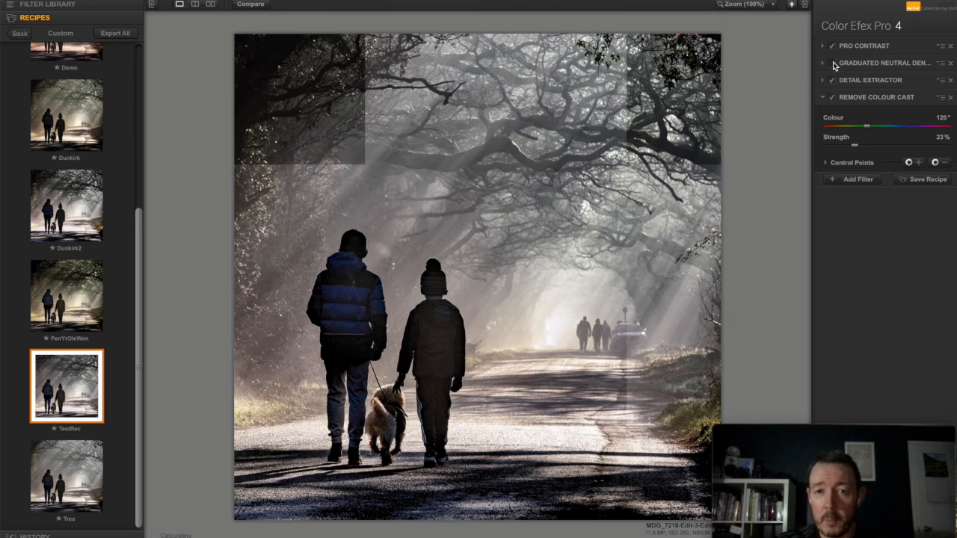
click(833, 64)
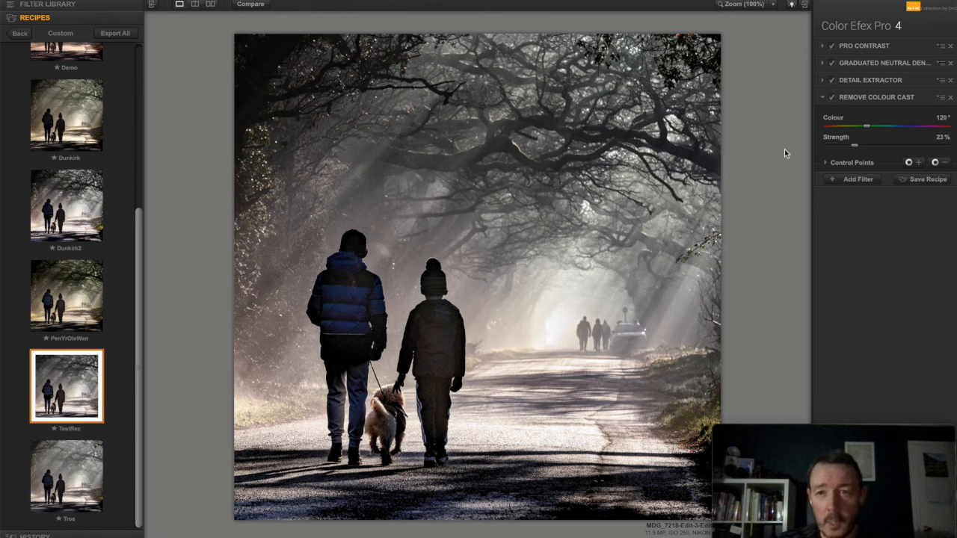
mouse_move(851, 463)
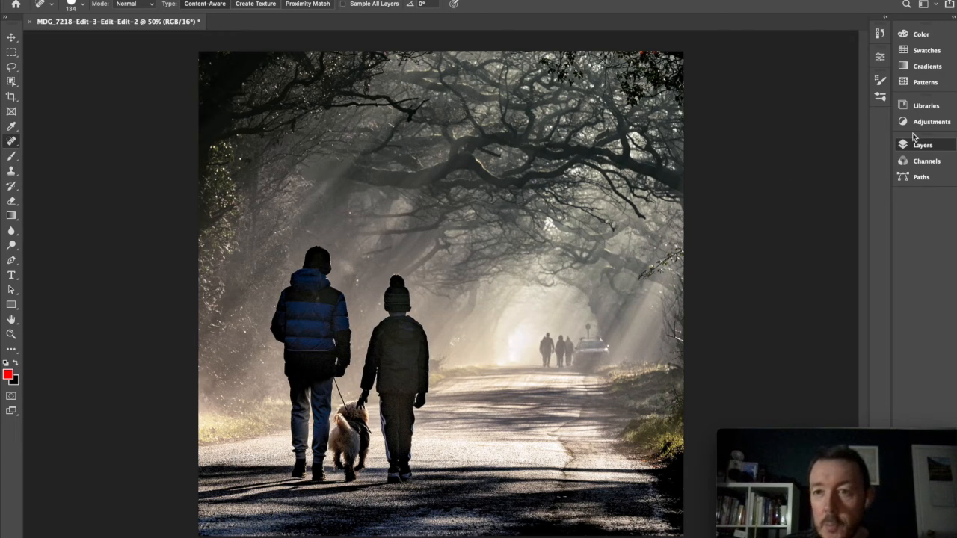
- Duplicate the Background layer as Background copy within the same document
click(918, 146)
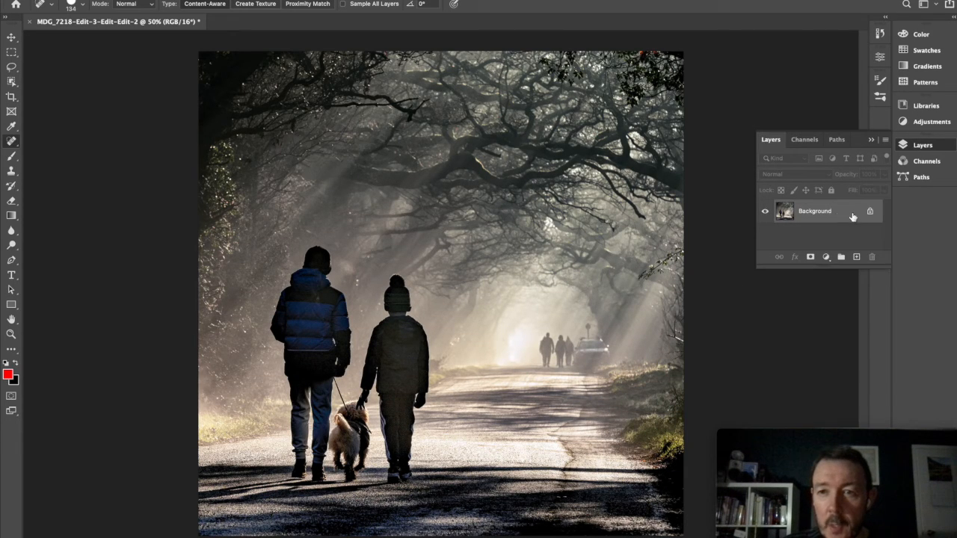
right_click(826, 209)
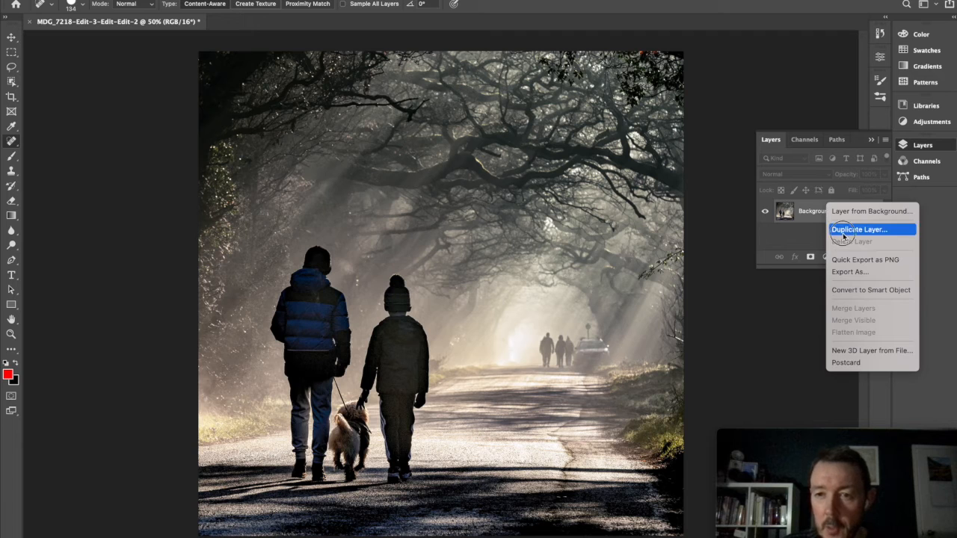
click(852, 230)
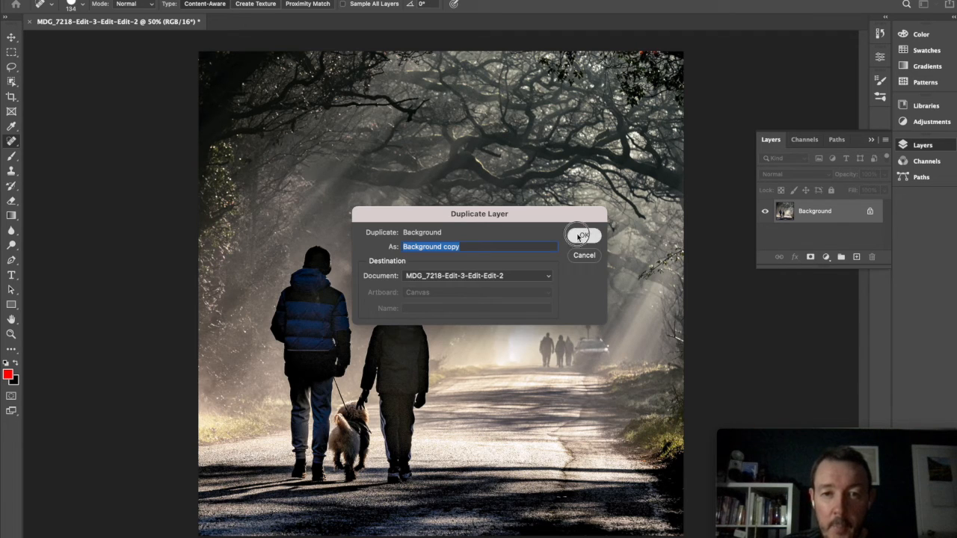
click(582, 235)
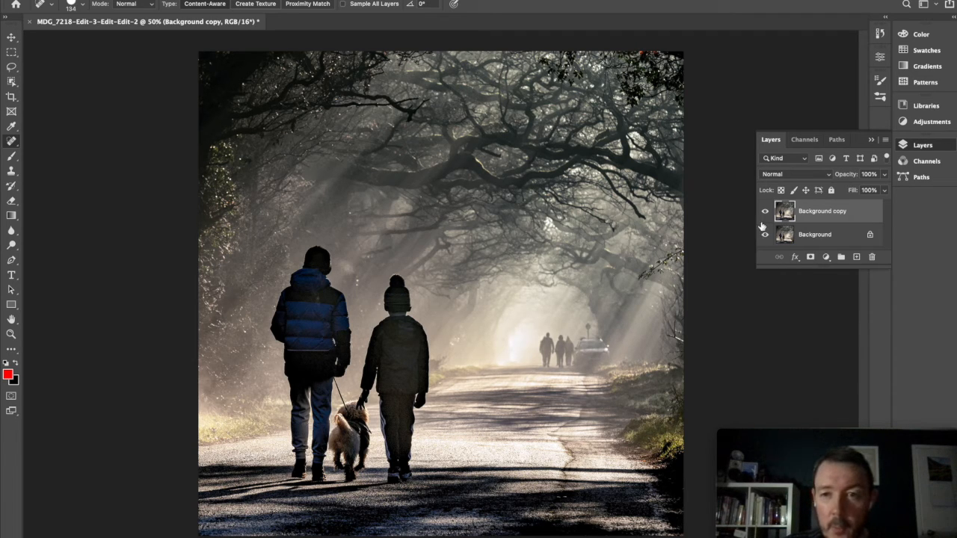
- Remove the group of distant walkers on the road with the Spot Healing Brush at a size of 132 px
click(12, 147)
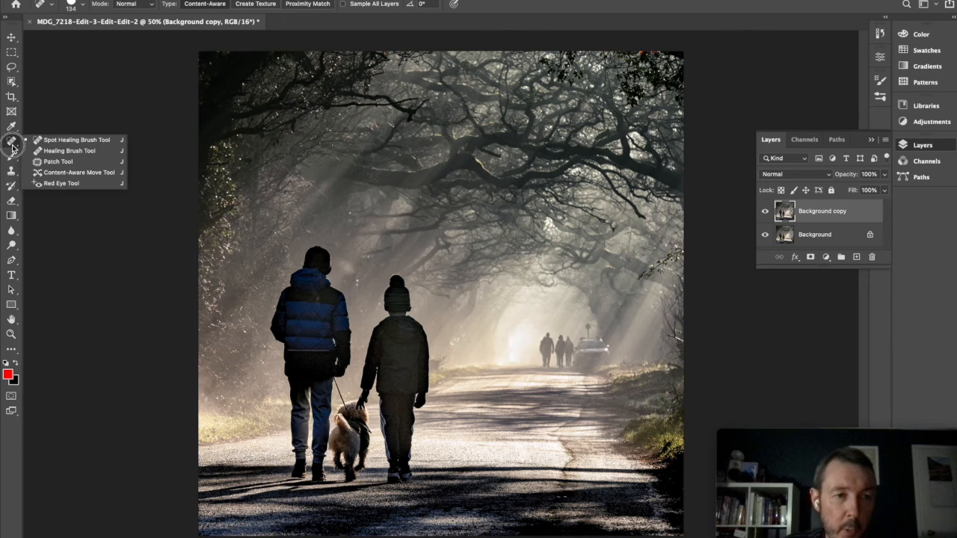
click(63, 141)
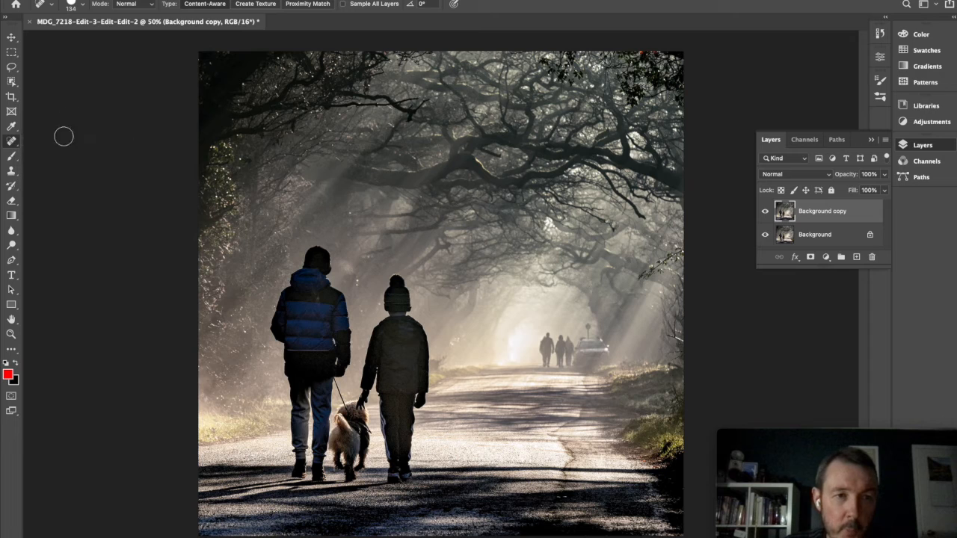
click(83, 6)
drag(85, 37, 84, 37)
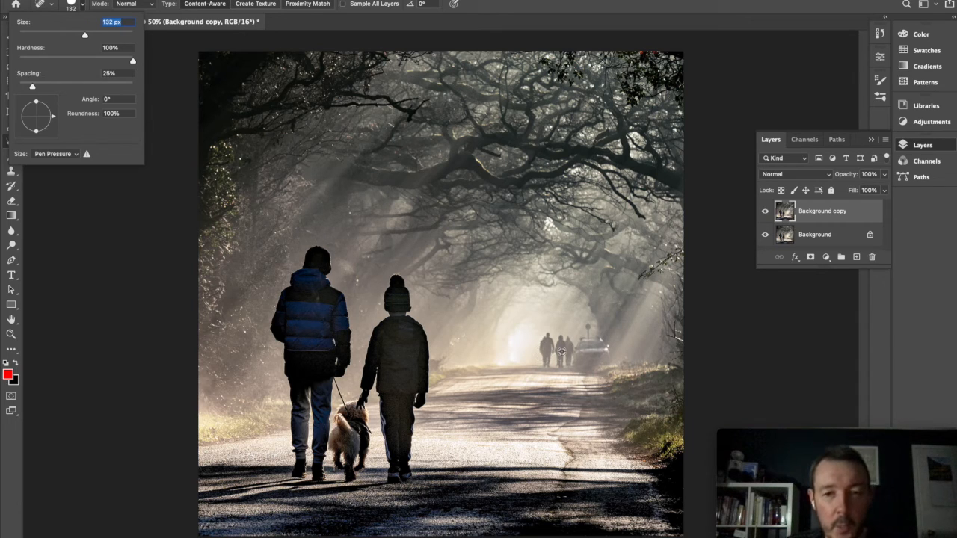
scroll(555, 347, up, 5)
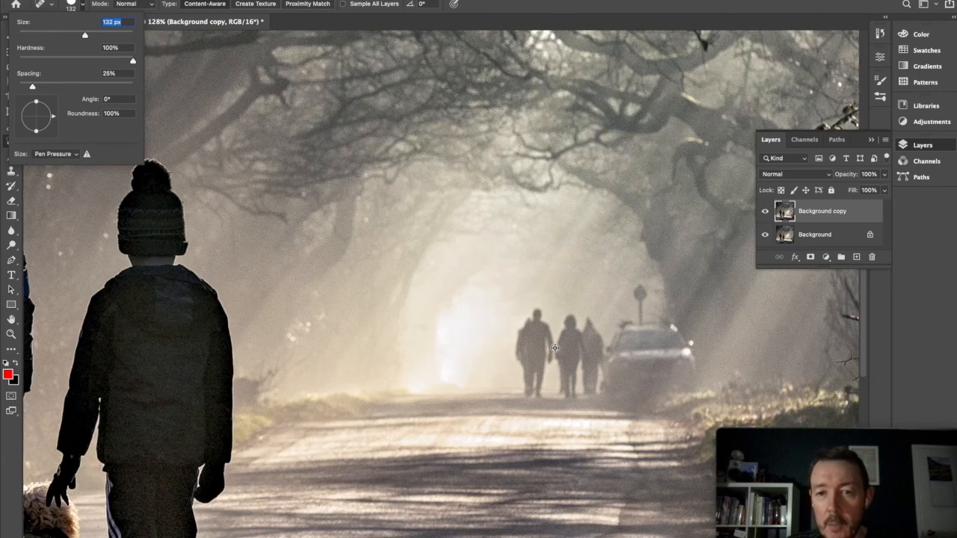
scroll(555, 348, up, 3)
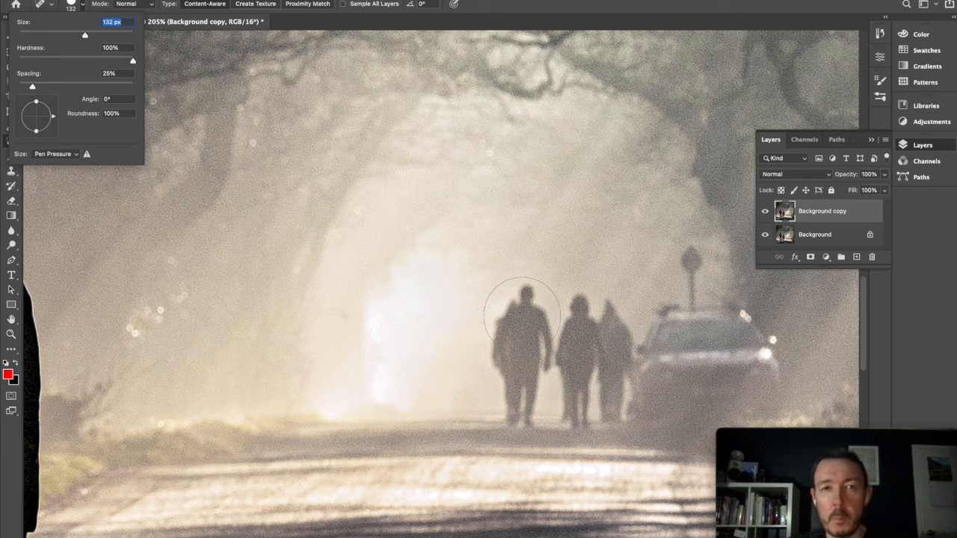
drag(521, 314, 519, 395)
drag(576, 327, 575, 404)
drag(541, 339, 544, 398)
drag(602, 332, 610, 405)
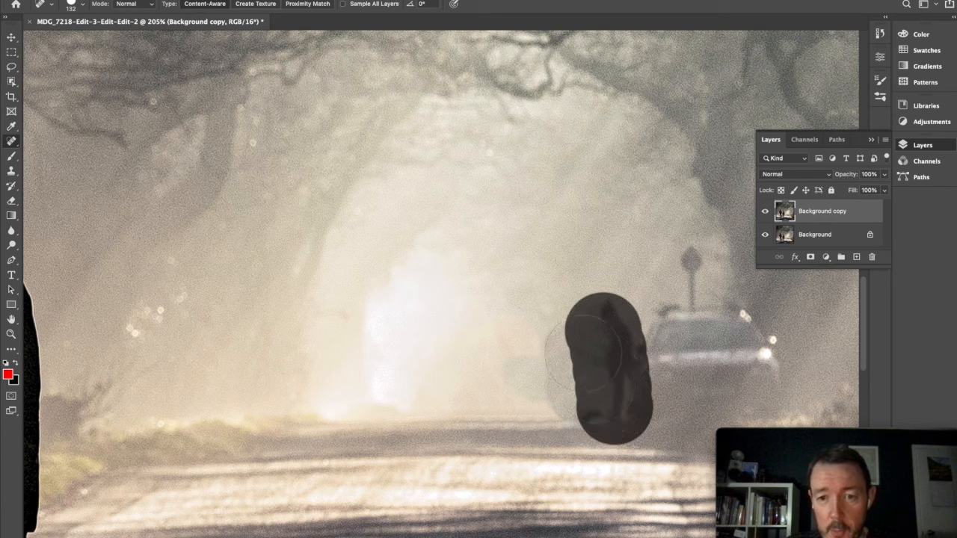
drag(567, 341, 568, 397)
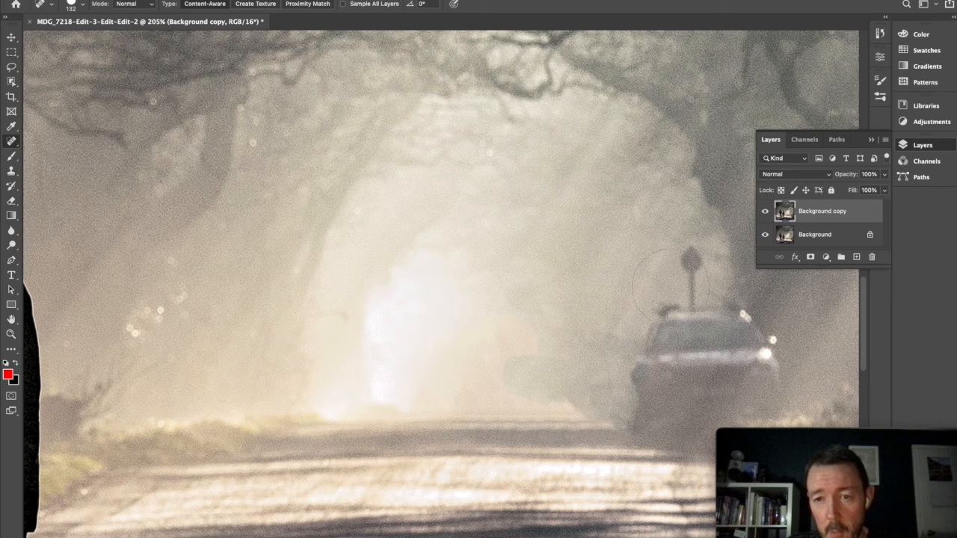
- Paint out the road sign and the parked car beside the misty tunnel opening with the Spot Healing Brush
mouse_move(671, 269)
mouse_down()
mouse_move(662, 390)
mouse_move(738, 411)
mouse_move(773, 381)
mouse_move(706, 360)
mouse_move(695, 299)
mouse_move(663, 304)
mouse_up()
drag(689, 367, 690, 434)
drag(670, 346, 641, 415)
drag(666, 302, 598, 404)
drag(639, 297, 602, 386)
drag(693, 368, 687, 403)
drag(753, 368, 713, 434)
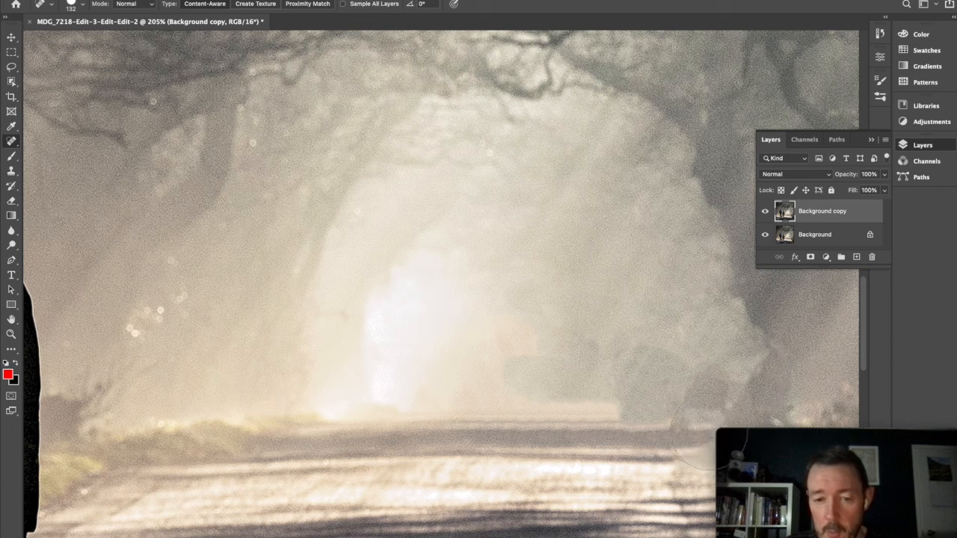
- Heal the leftover traces of the car along the road edge, the grass verge and the base of the tree
drag(704, 418, 516, 325)
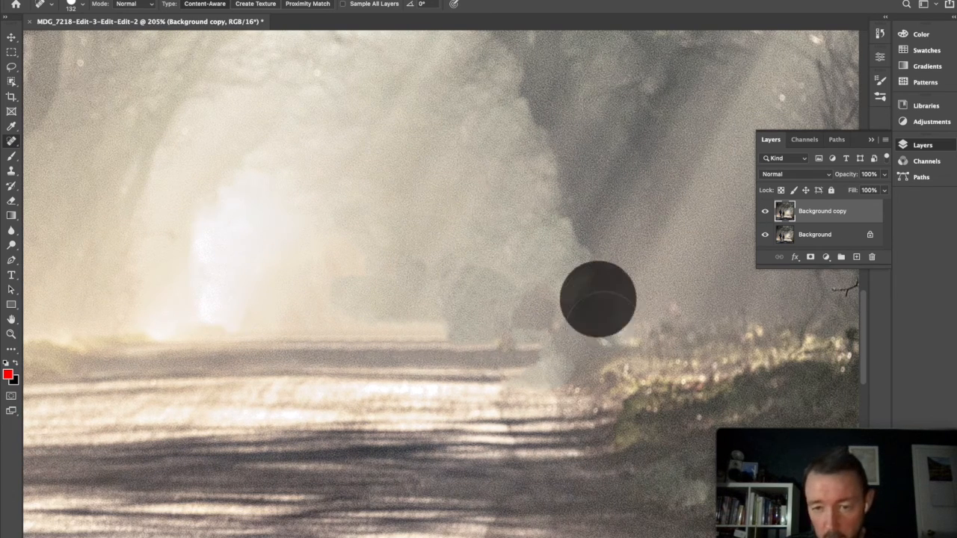
drag(598, 299, 595, 373)
drag(570, 246, 577, 366)
mouse_move(675, 284)
mouse_down()
mouse_move(590, 376)
mouse_move(614, 385)
mouse_up()
drag(618, 348, 577, 371)
drag(516, 314, 499, 338)
drag(554, 265, 519, 314)
mouse_move(780, 458)
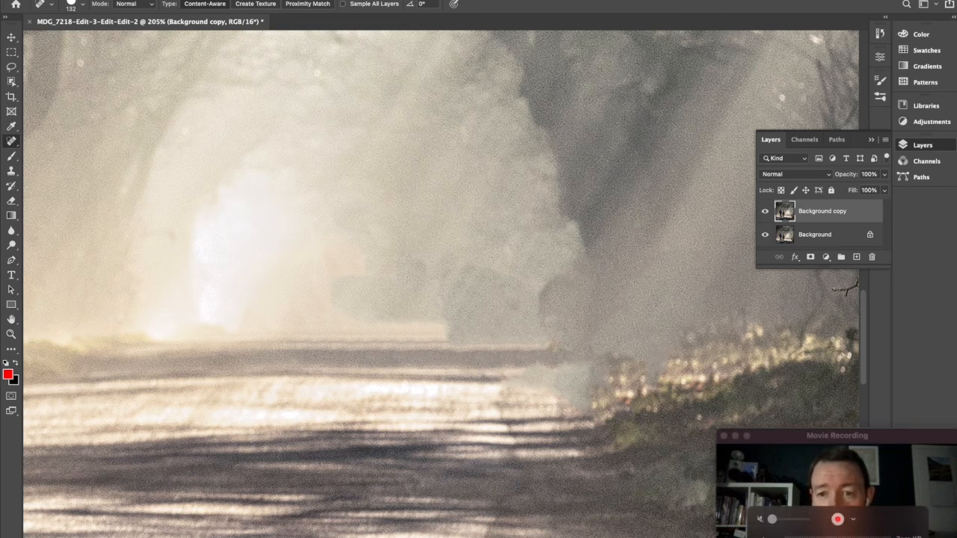
- Heal the remaining dark blotch at the tree base beside the road, and check the retouching on the whole image
scroll(496, 316, down, 3)
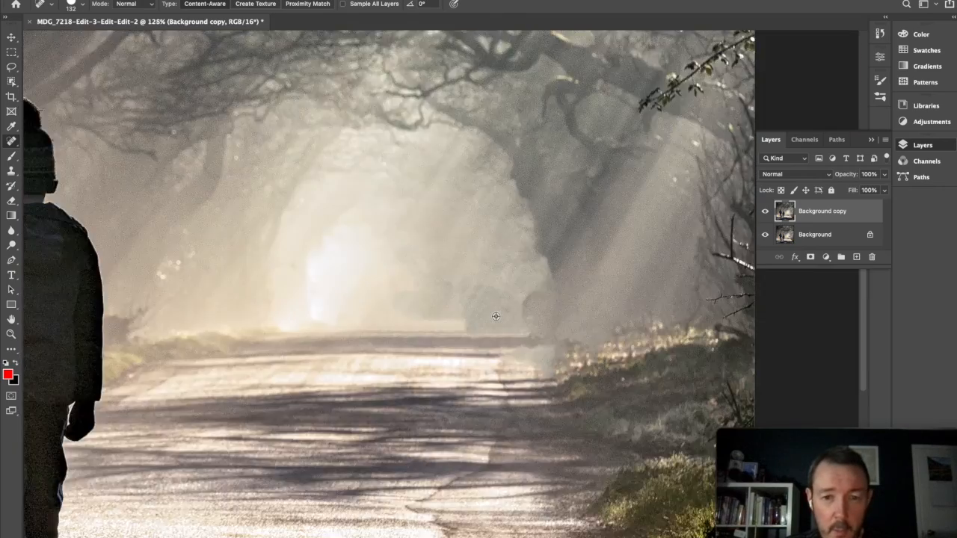
scroll(495, 317, down, 2)
scroll(585, 366, up, 2)
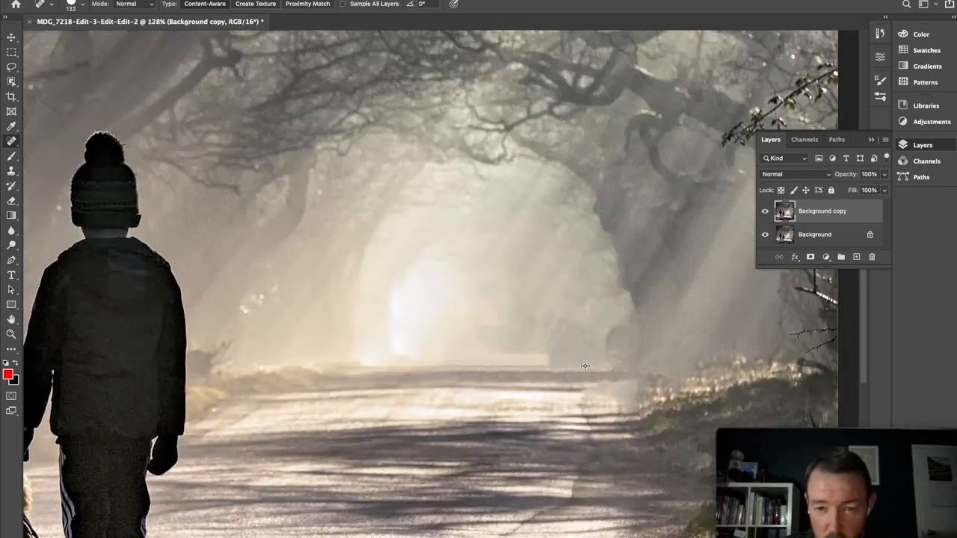
scroll(586, 367, up, 3)
mouse_move(636, 308)
mouse_down()
mouse_move(610, 342)
mouse_move(582, 341)
mouse_move(647, 312)
mouse_move(649, 351)
mouse_up()
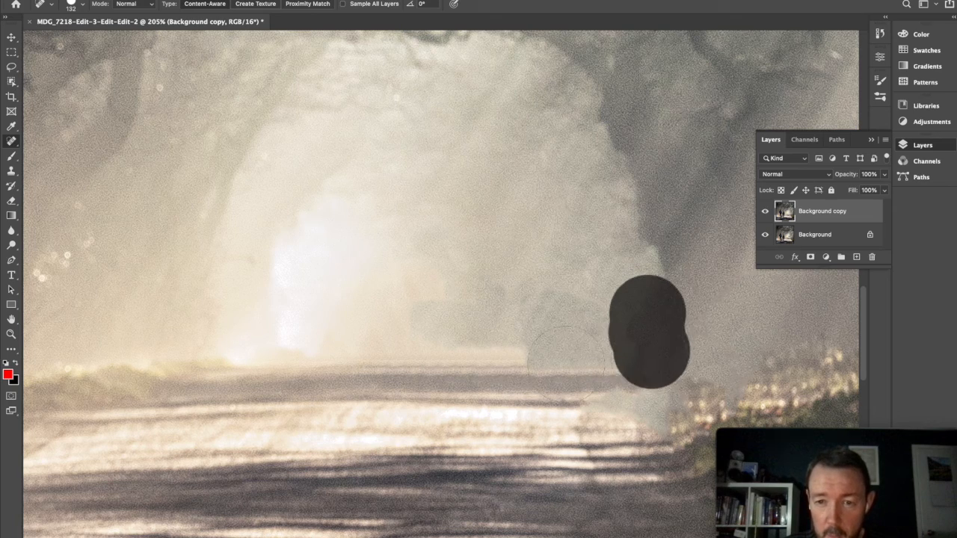
scroll(609, 331, down, 4)
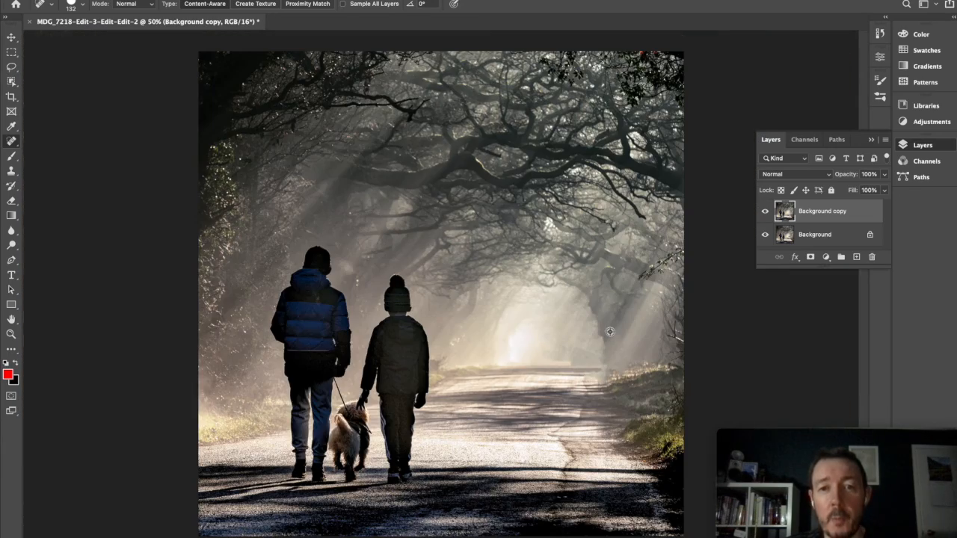
scroll(611, 351, down, 1)
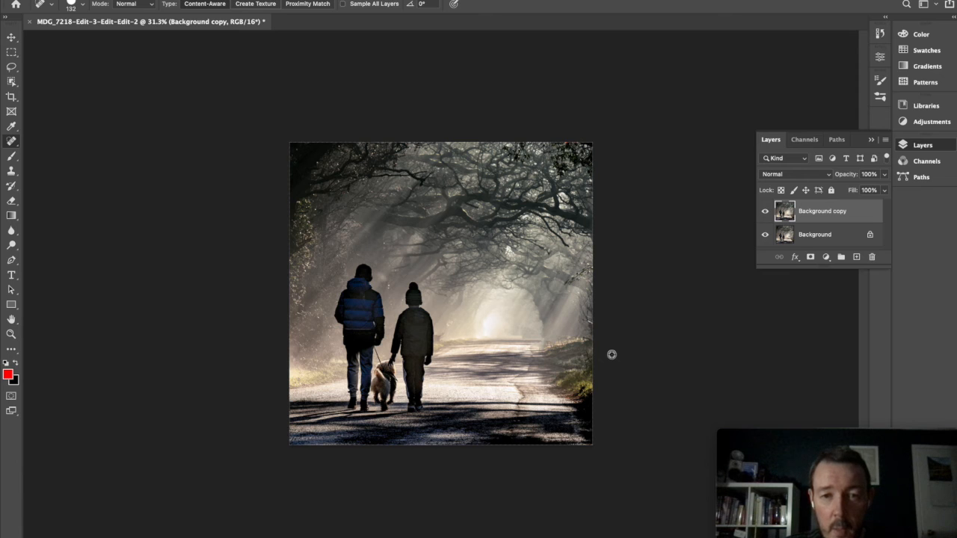
scroll(586, 348, up, 1)
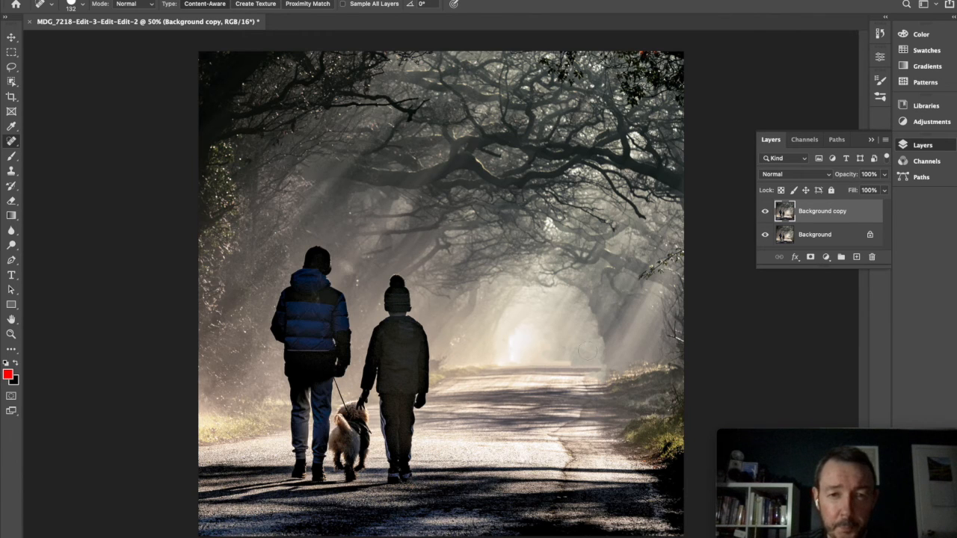
- Extend the canvas relatively by 20 percent in width and height with a white extension color, creating an even border around the photo
click(139, 0)
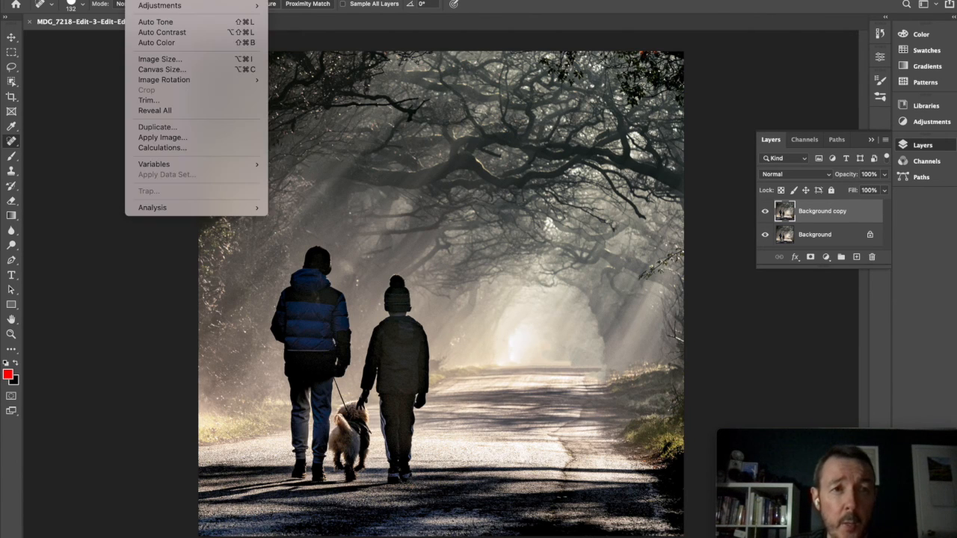
click(179, 69)
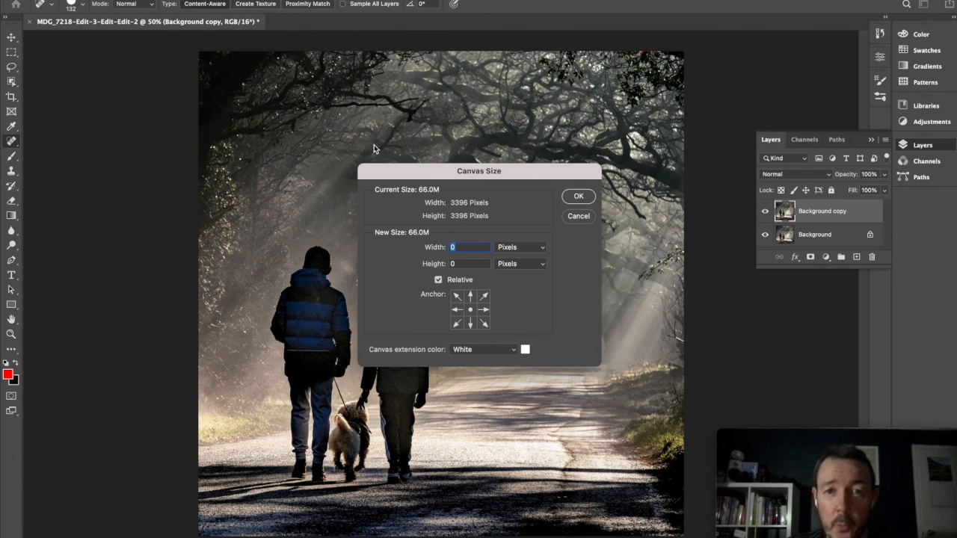
click(524, 250)
click(528, 272)
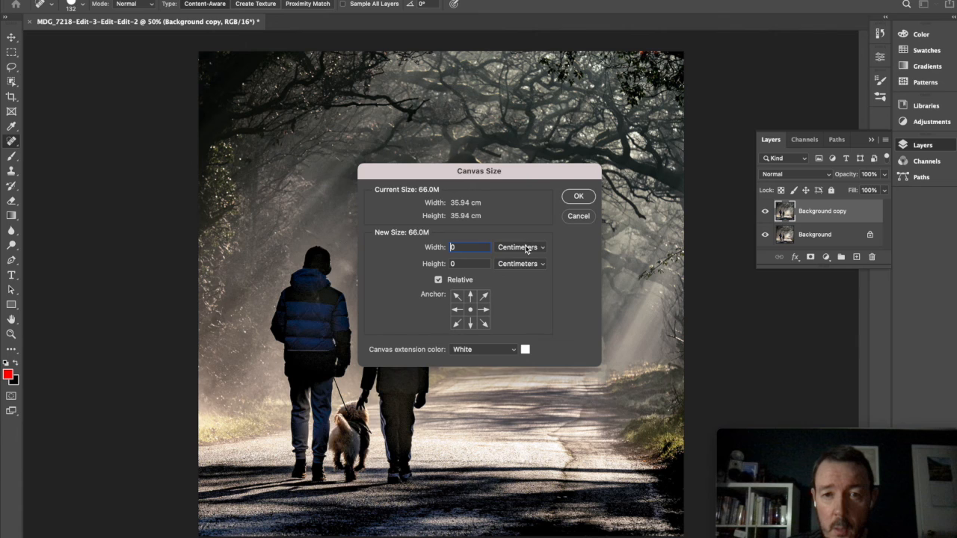
click(521, 246)
click(513, 209)
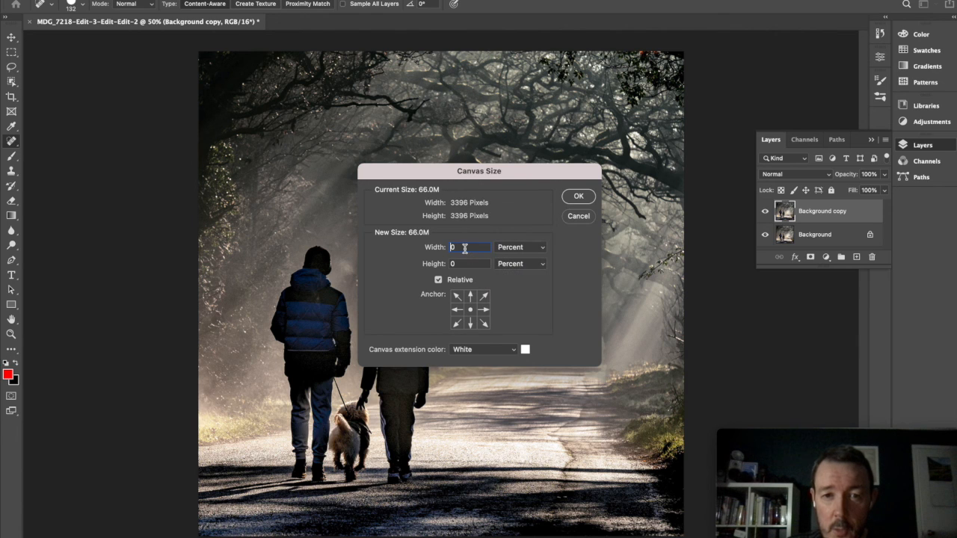
text(20)
double_click(458, 261)
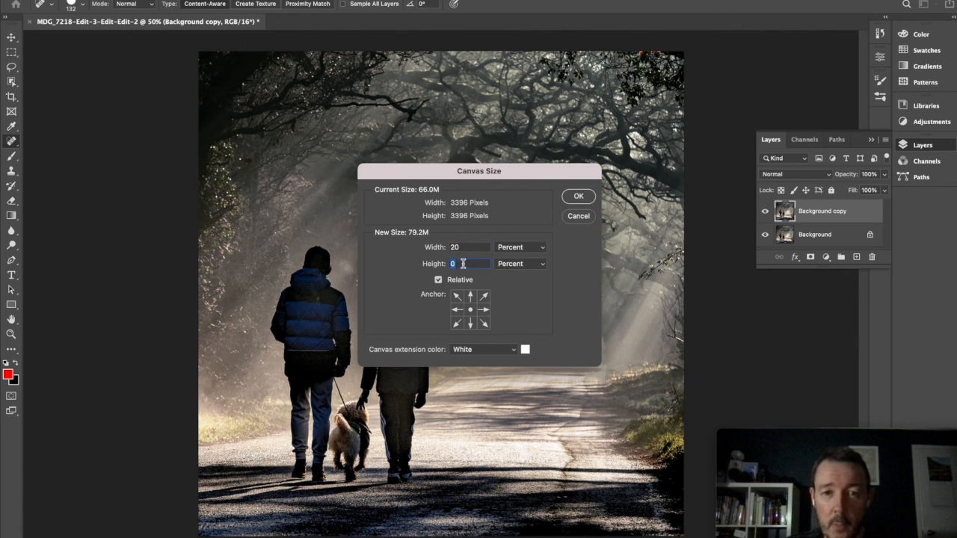
text(20)
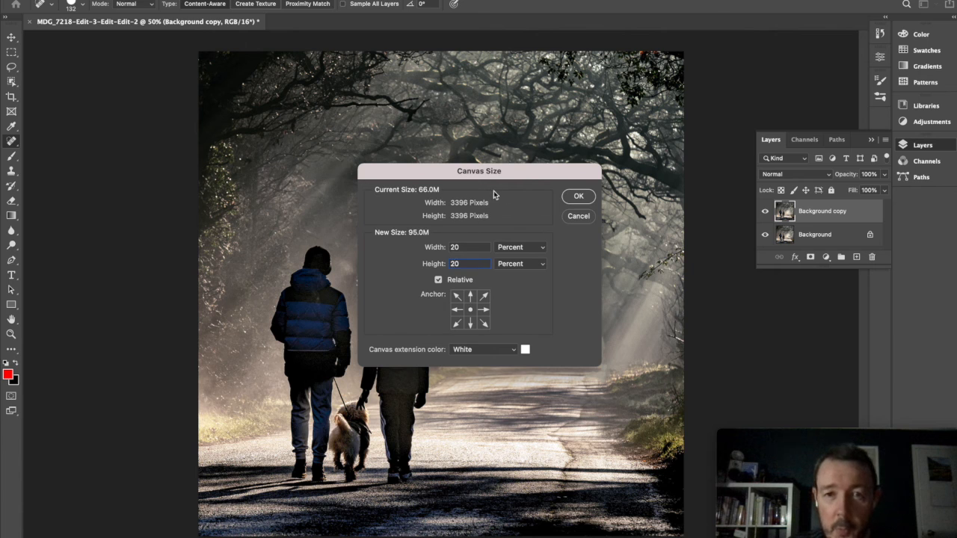
click(578, 196)
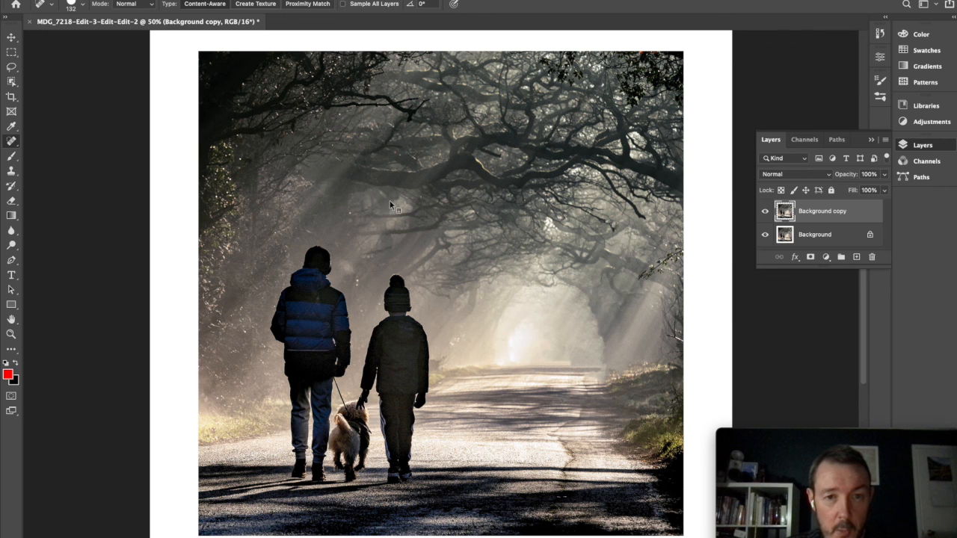
scroll(389, 200, down, 3)
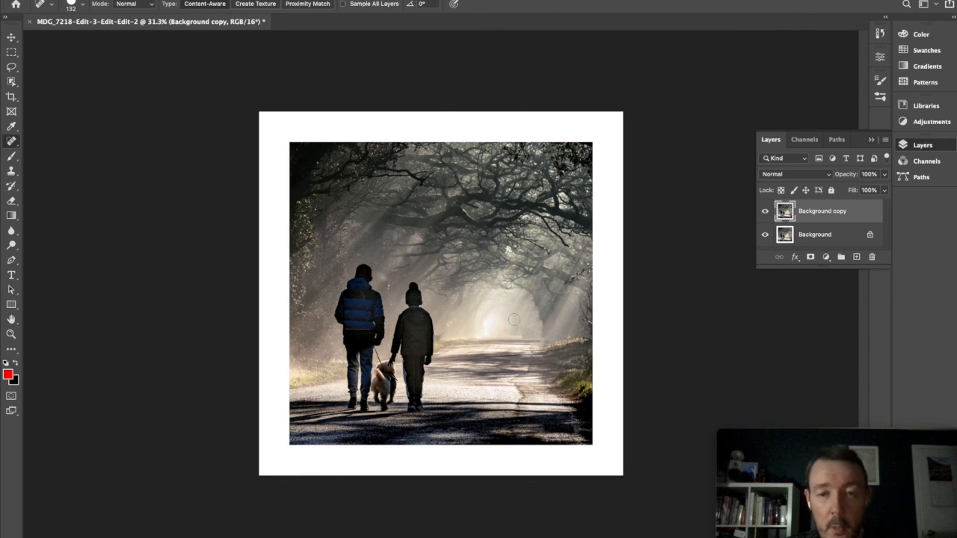